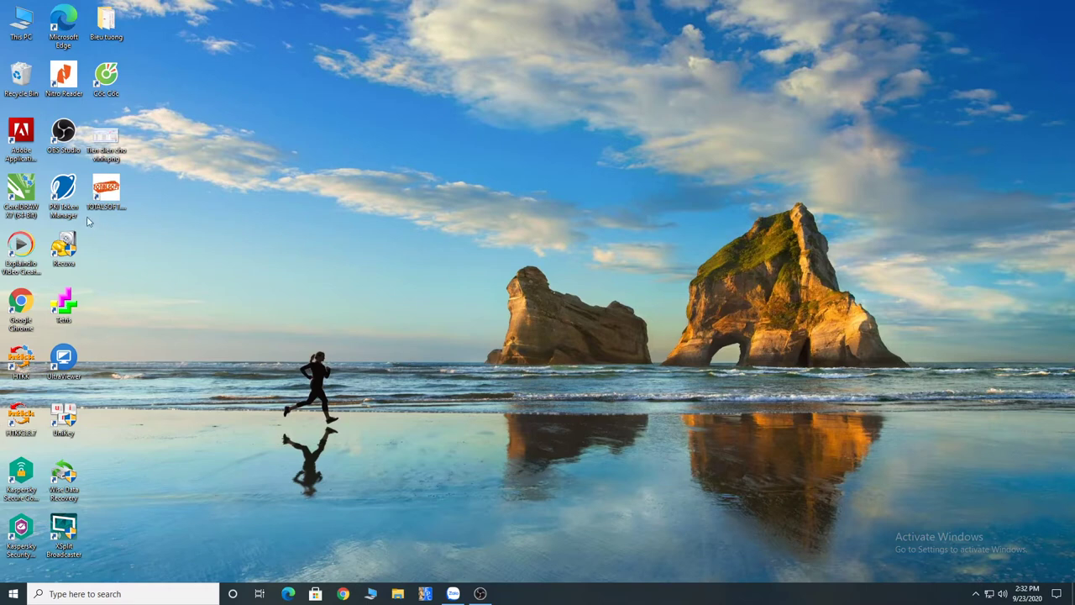
Launch TOTALSOFT from the desktop and log in to the KETOANXDTT133 database.
left_click(106, 193)
left_click(277, 288)
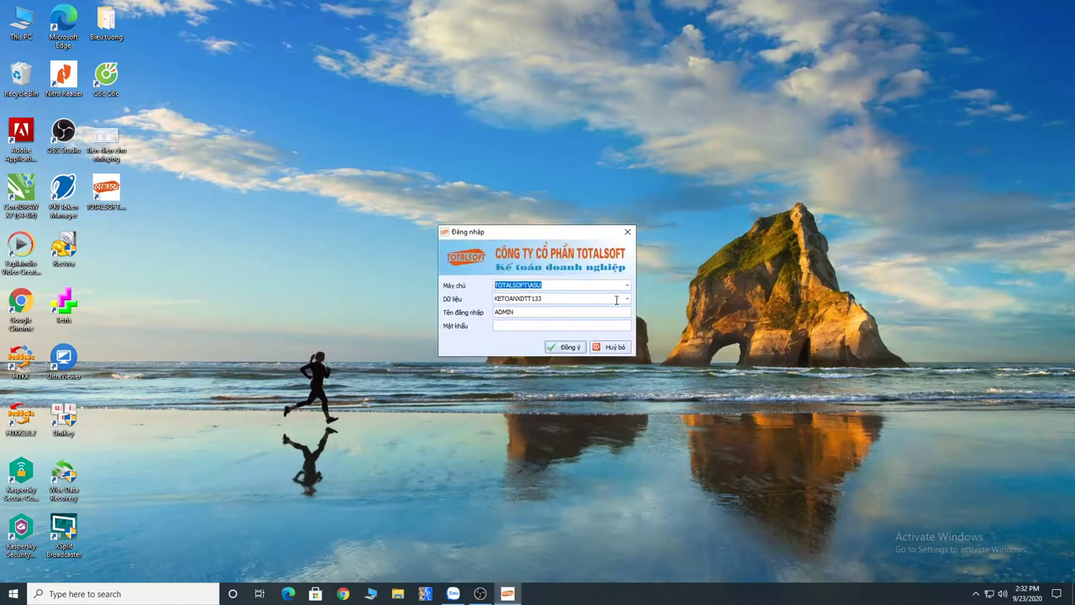
left_click(585, 300)
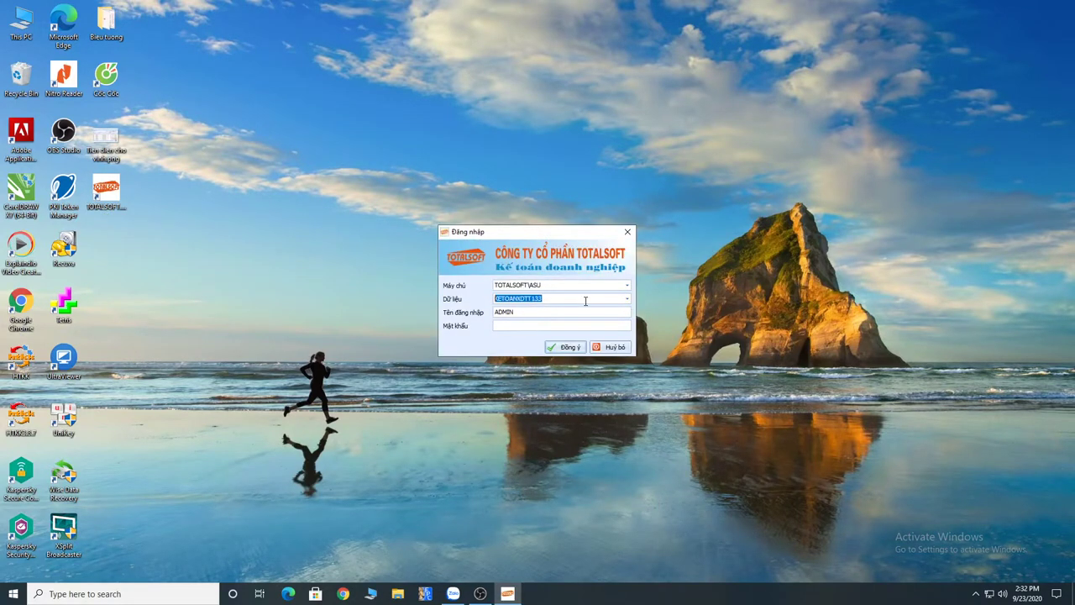
left_click(568, 348)
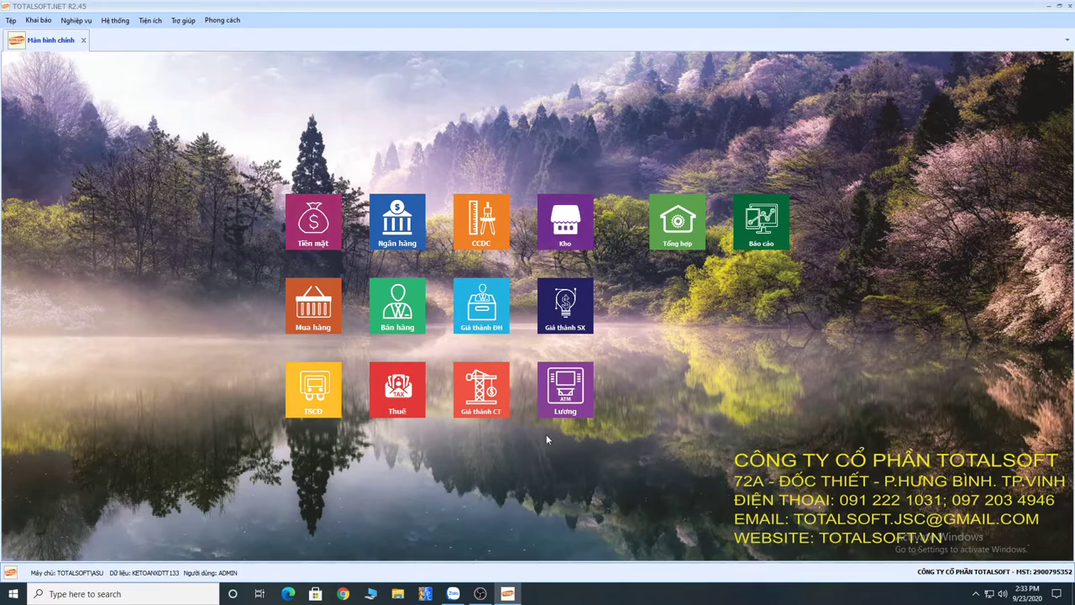
Open the Báo Có (Thu) voucher list in the Ngân hàng module.
left_click(396, 238)
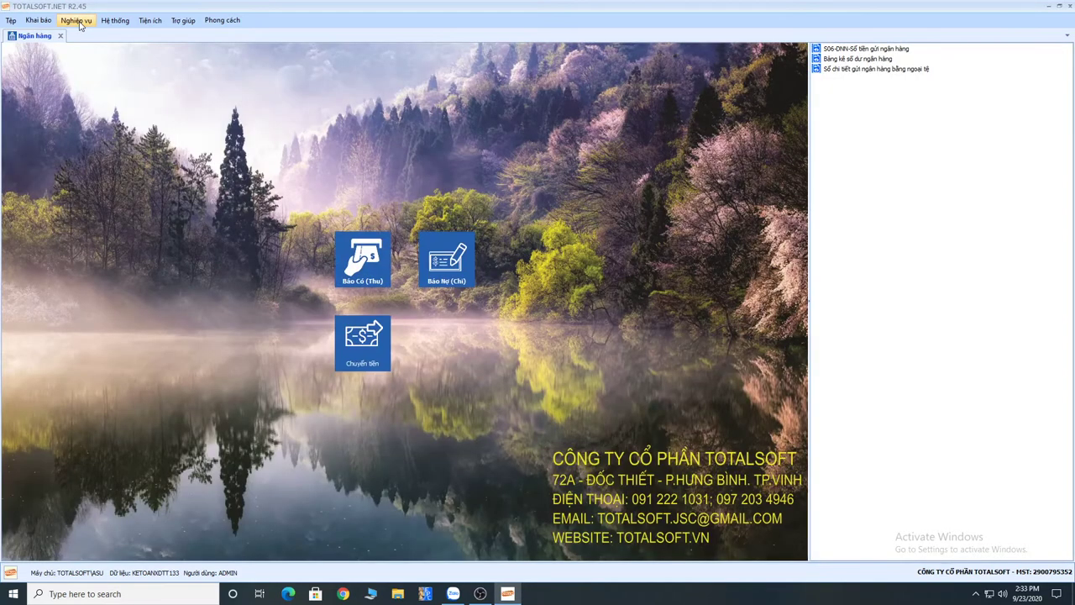
left_click(79, 20)
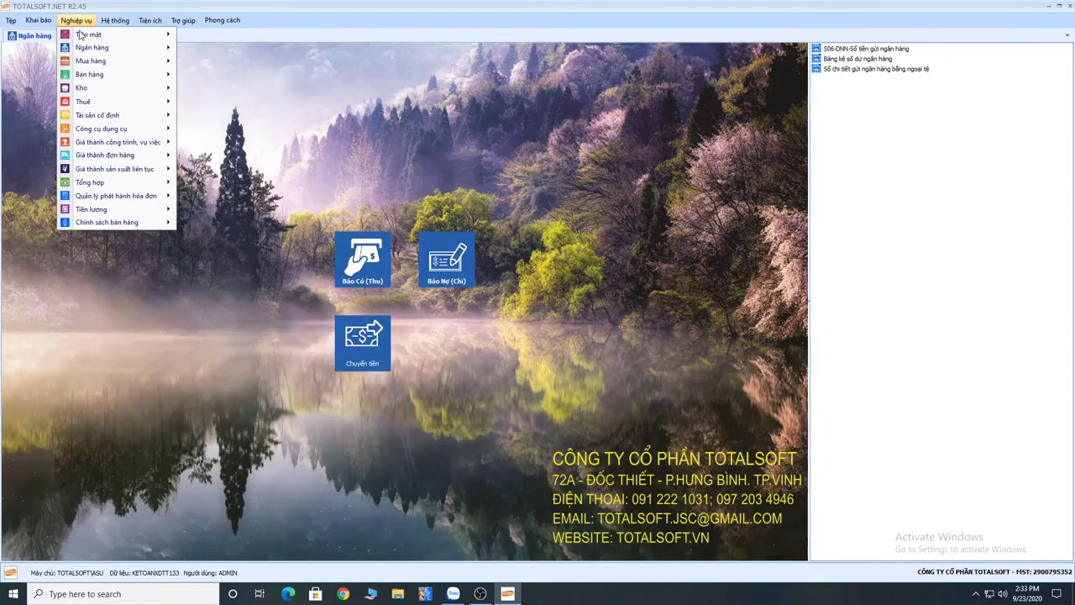
mouse_move(93, 54)
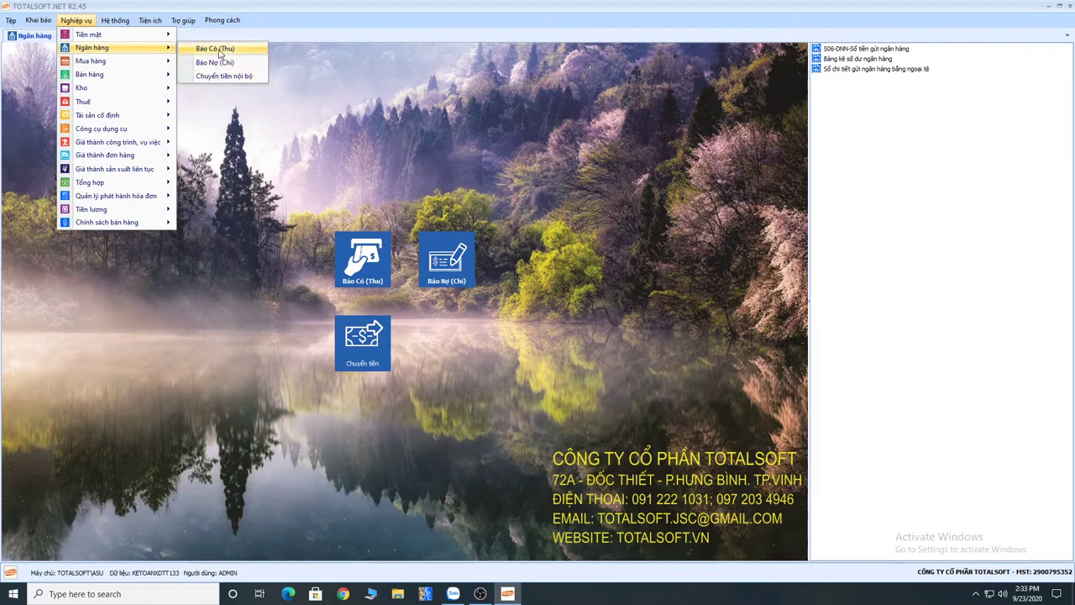
left_click(241, 210)
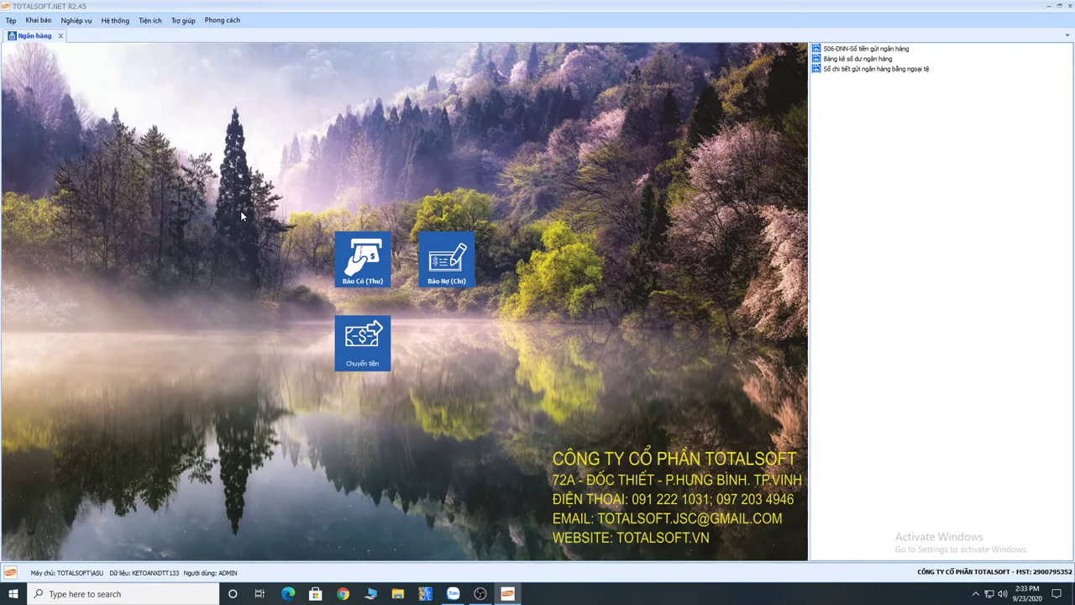
left_click(380, 271)
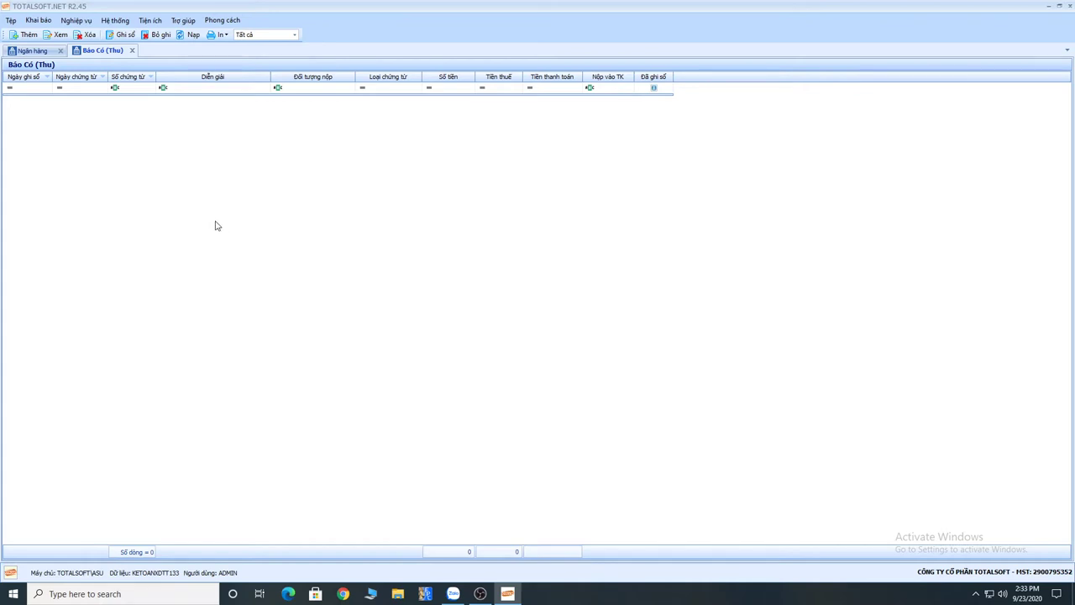
Add a new Báo Có (Thu) voucher with "Ban quản lý dự án xd" as the paying party.
right_click(167, 124)
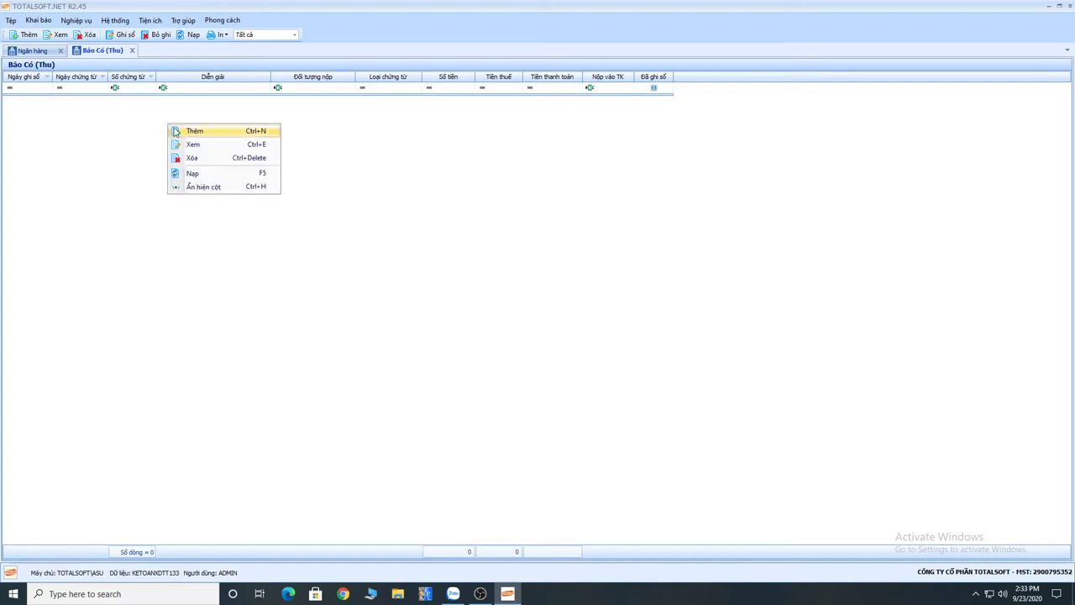
left_click(190, 133)
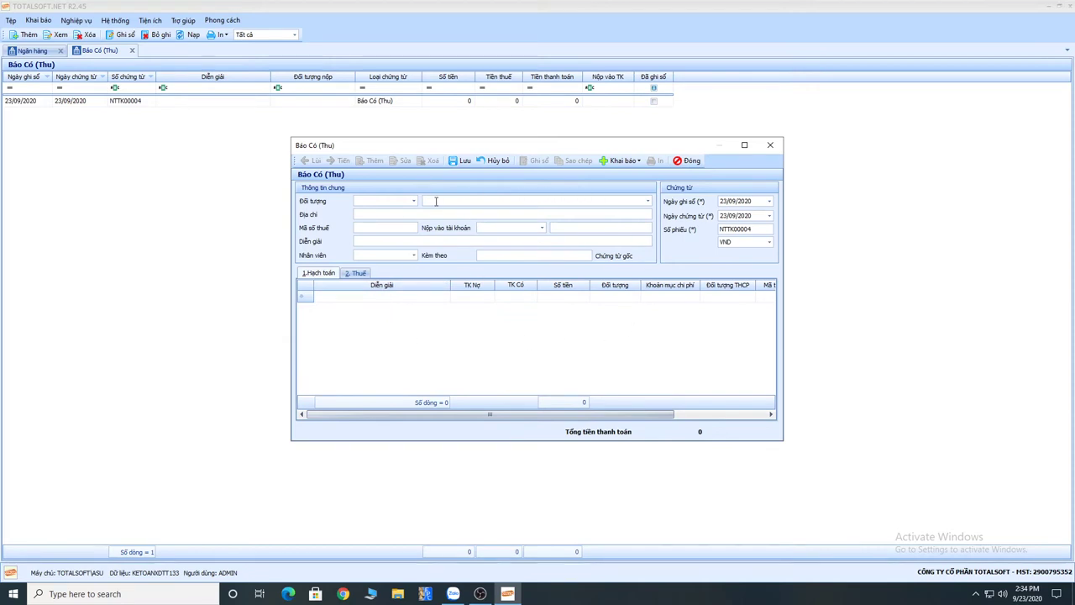
left_click(430, 201)
type("Ban quản lý dự án xd")
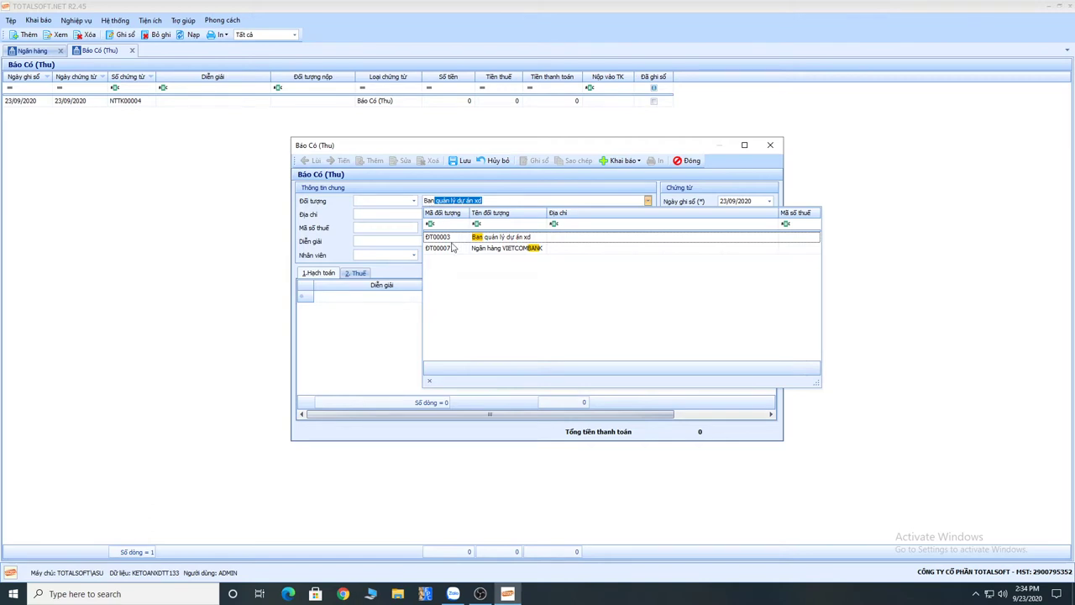
left_click(452, 239)
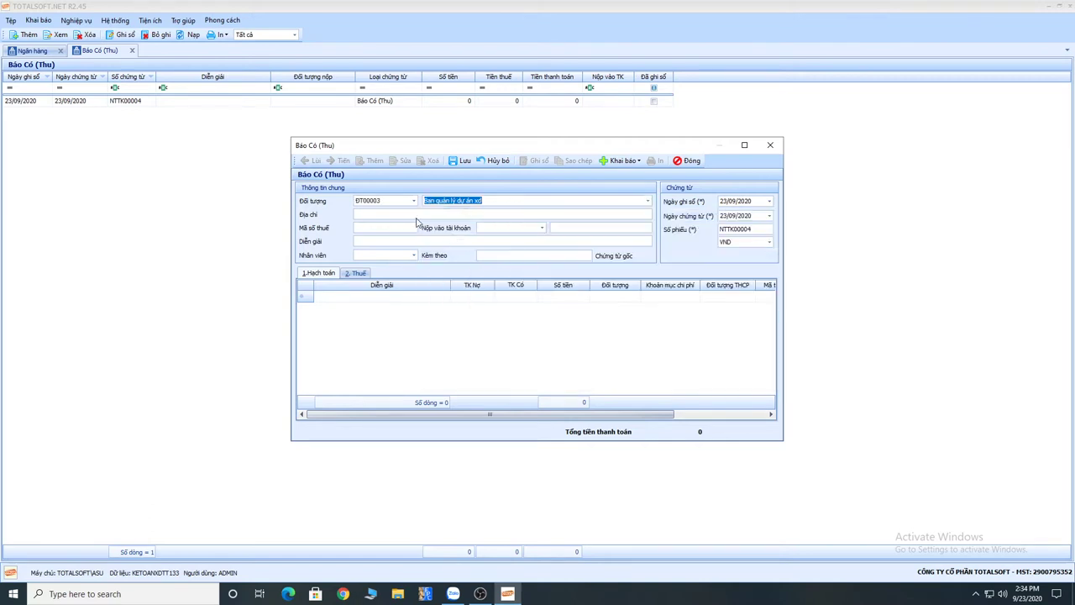
Choose the Ngân hàng VIETCOMBANK account as the deposit account and enter the description "Thanh toán tiền công trình 1".
key("Tab")
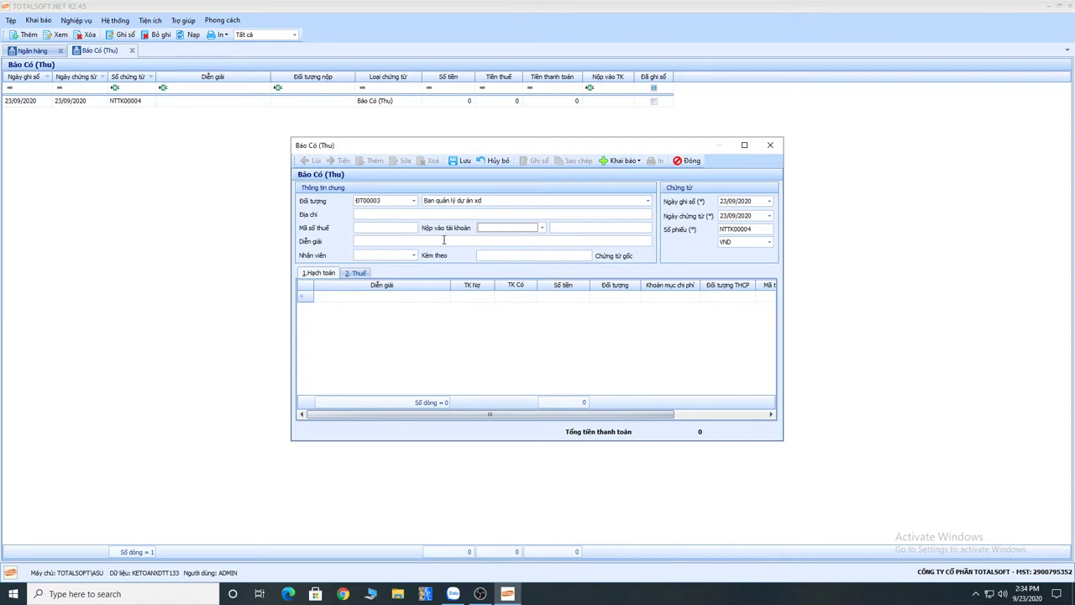
left_click(542, 228)
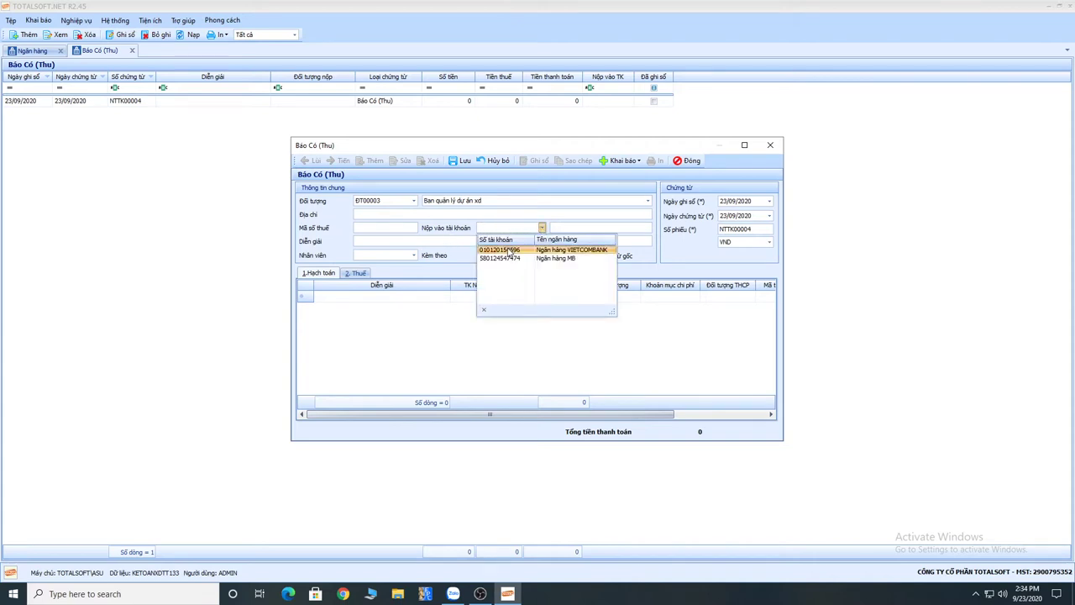
left_click(508, 250)
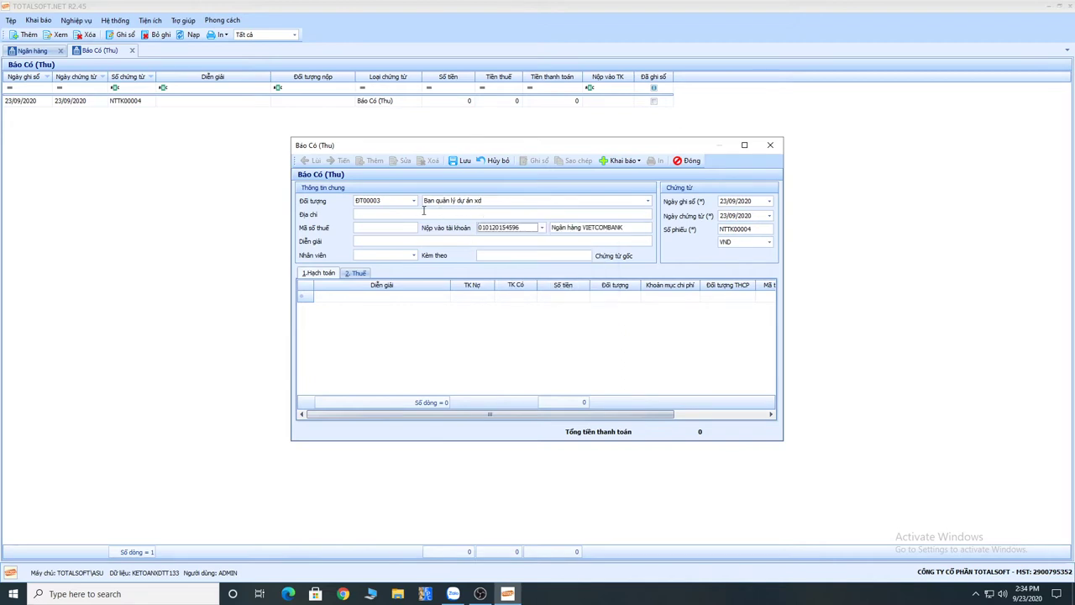
left_click(400, 241)
type("Thanhntoans")
left_click(1045, 6)
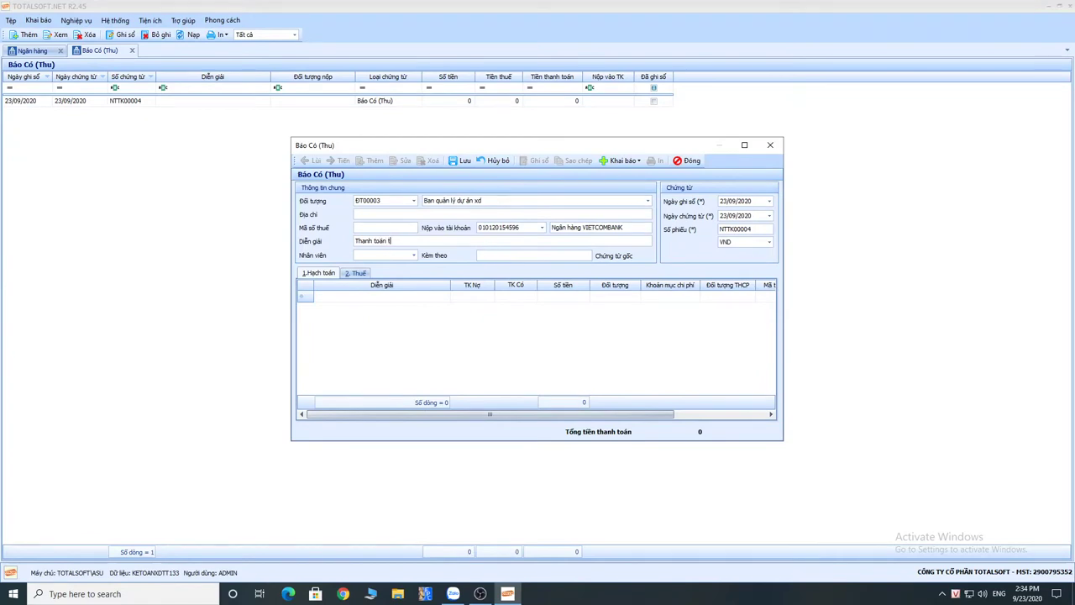
type("r")
type("ieenf")
type("1")
Set the voucher's posting date and document date to 10/01/2020.
key("Tab")
key("Tab")
key("Tab")
key("shift+Tab")
type("10012020")
key("Tab")
Add an accounting line with debit account 1121, credit account 131 and an amount of 1.500.000.000.
key("Tab")
key("Tab")
key("Tab")
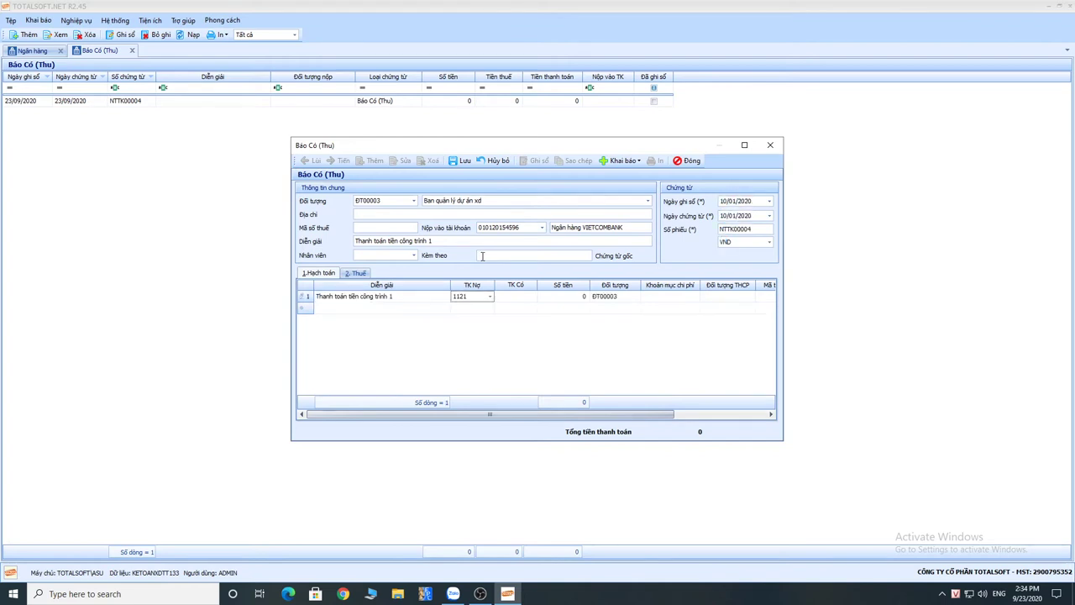
key("Tab")
type("11")
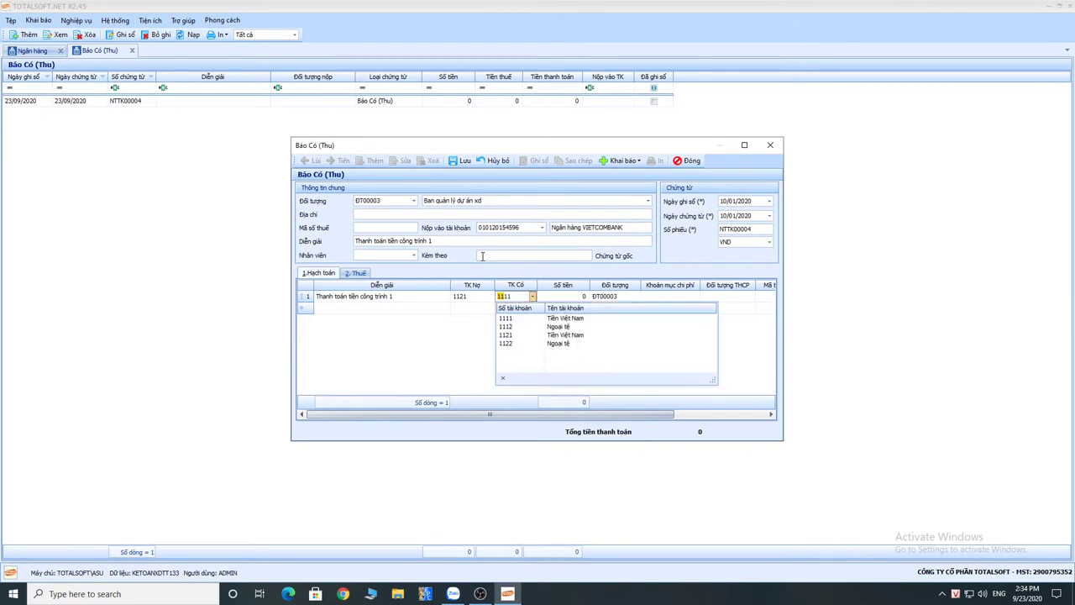
key("BackSpace")
type("31")
key("Return")
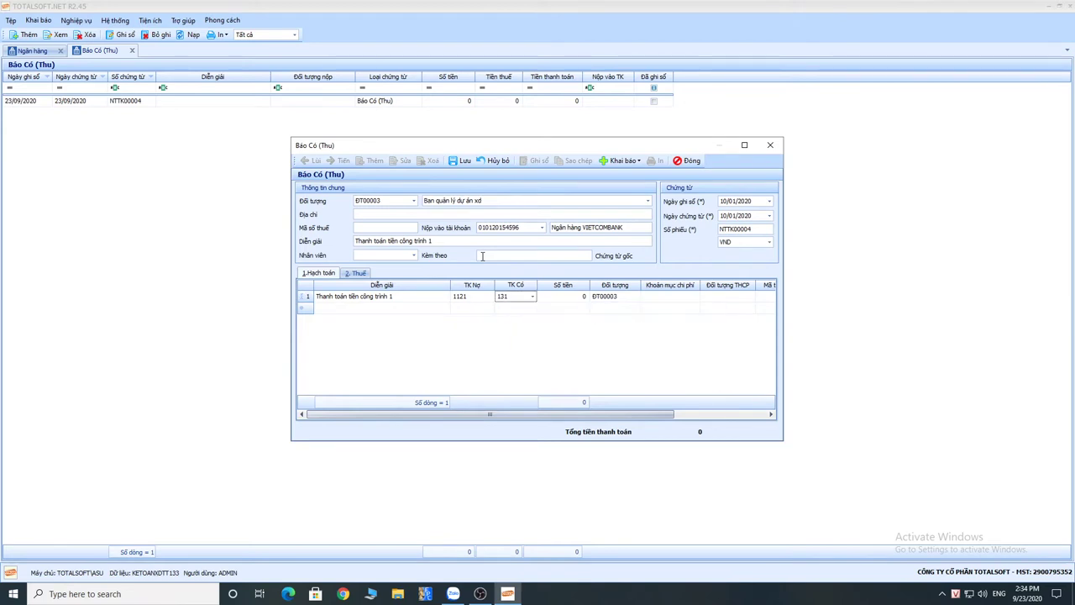
key("Tab")
type("1.500.000.000")
Assign the accounting line to the cost object CTR1 (Công trình 1).
key("Tab")
key("Tab")
key("Tab")
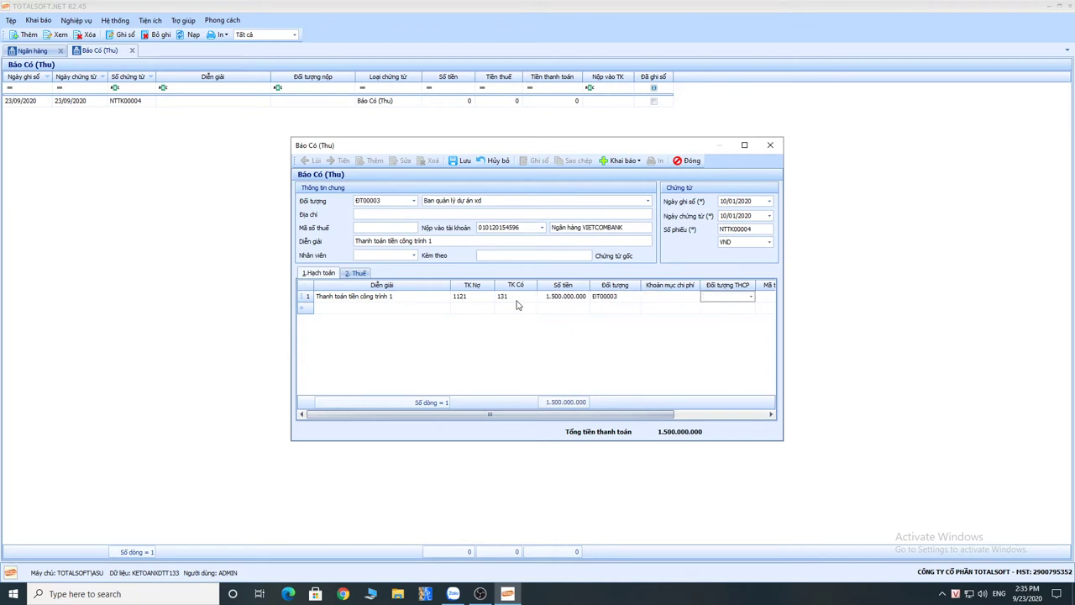
left_click(751, 297)
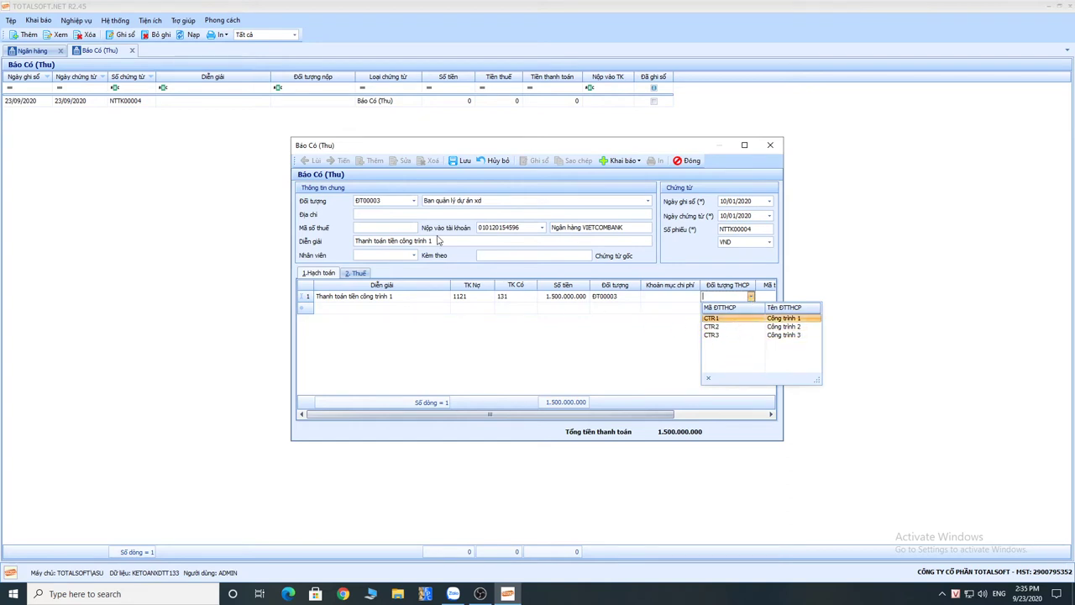
left_click_drag(426, 241, 457, 241)
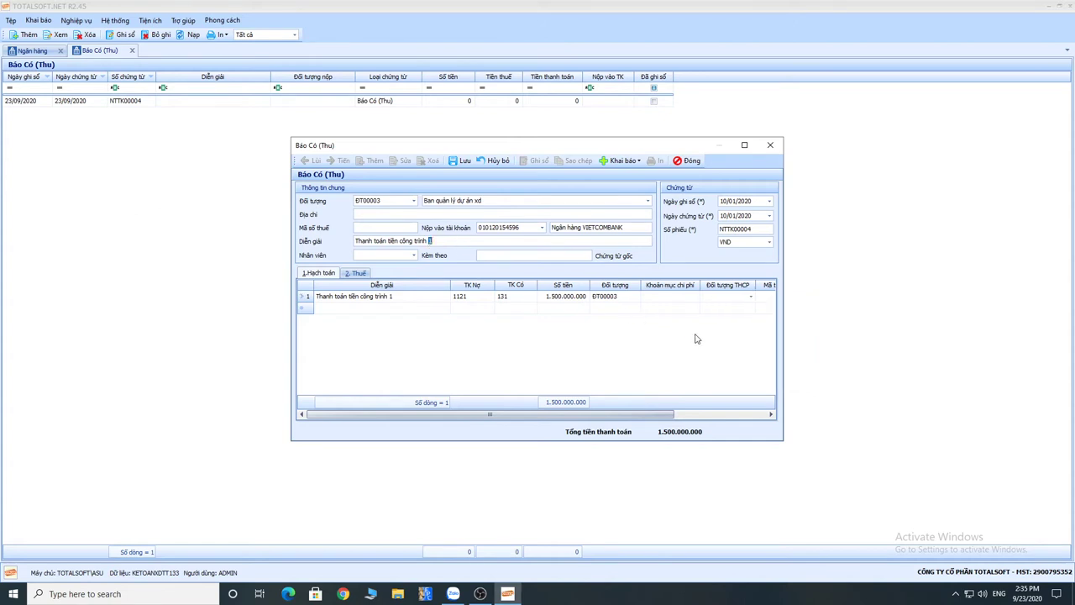
left_click(752, 297)
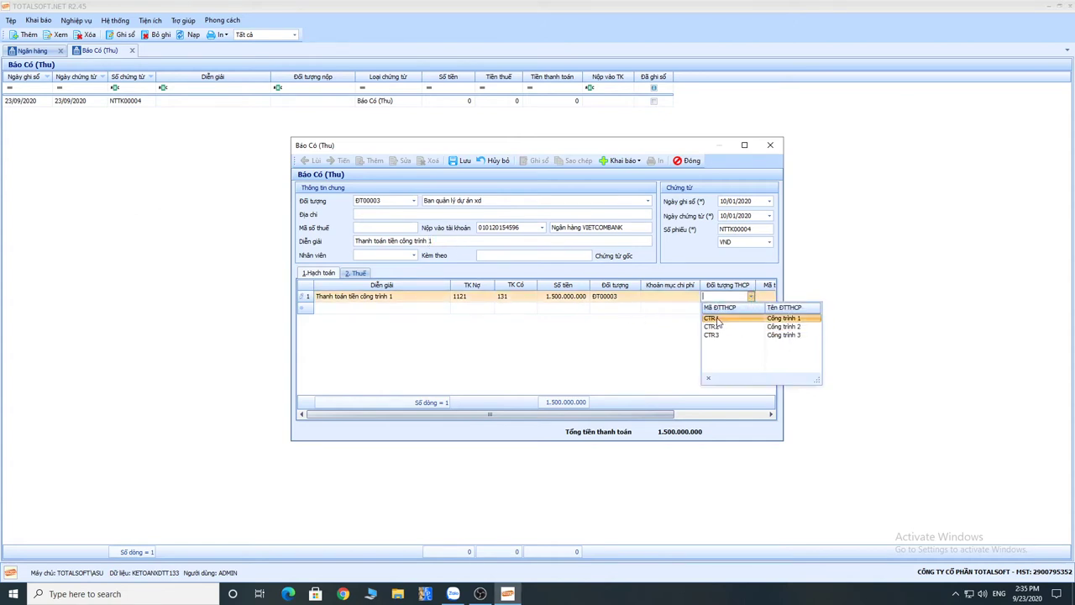
left_click(722, 319)
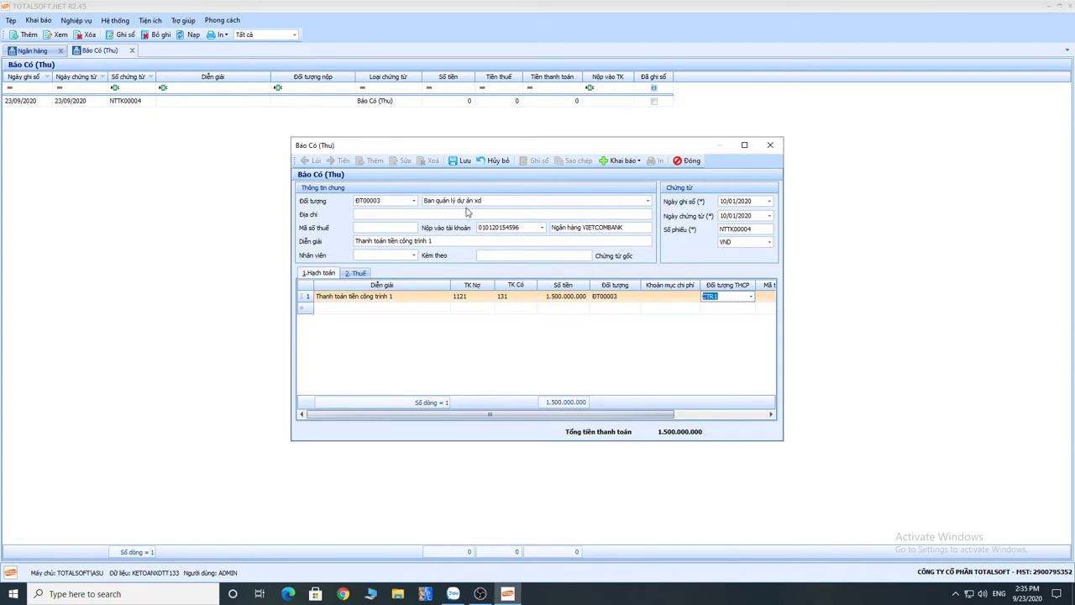
Review the payer and description of the công trình 1 voucher, and save it.
left_click_drag(484, 202, 430, 200)
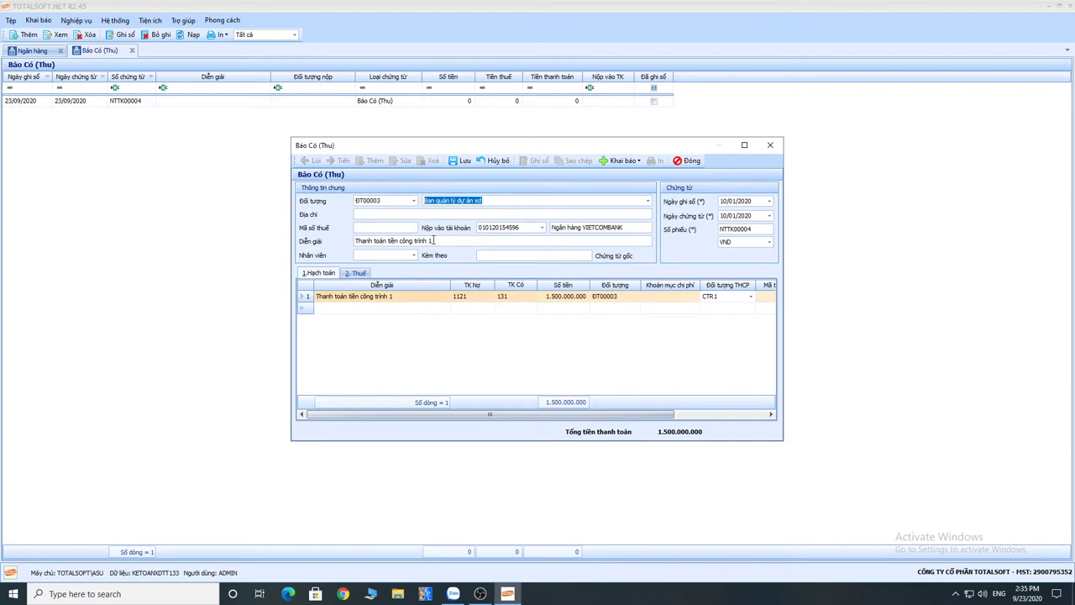
left_click_drag(434, 241, 352, 240)
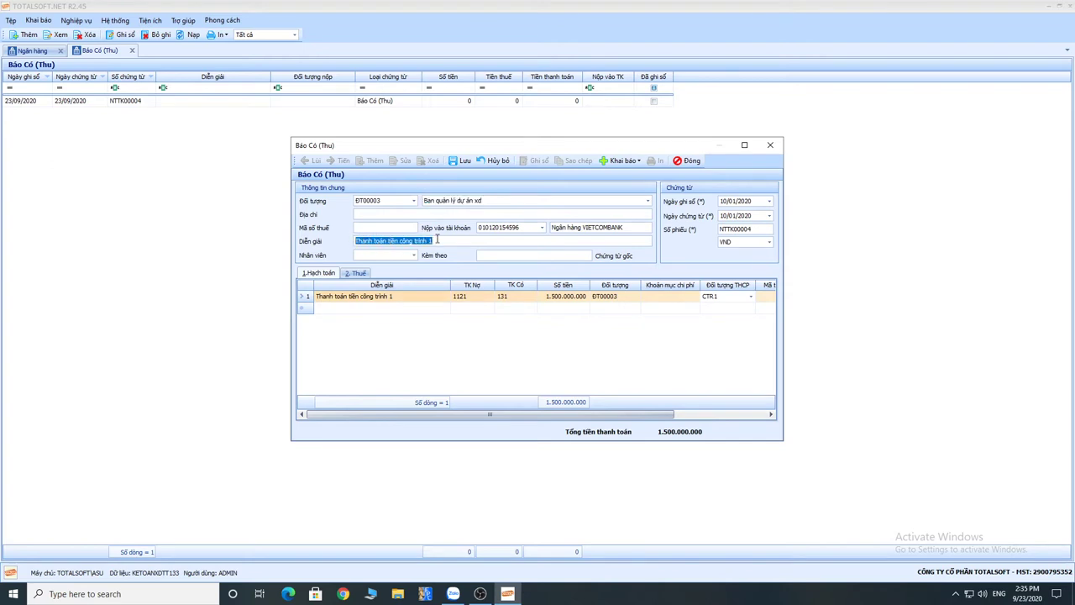
left_click(489, 199)
left_click(417, 238)
left_click(461, 160)
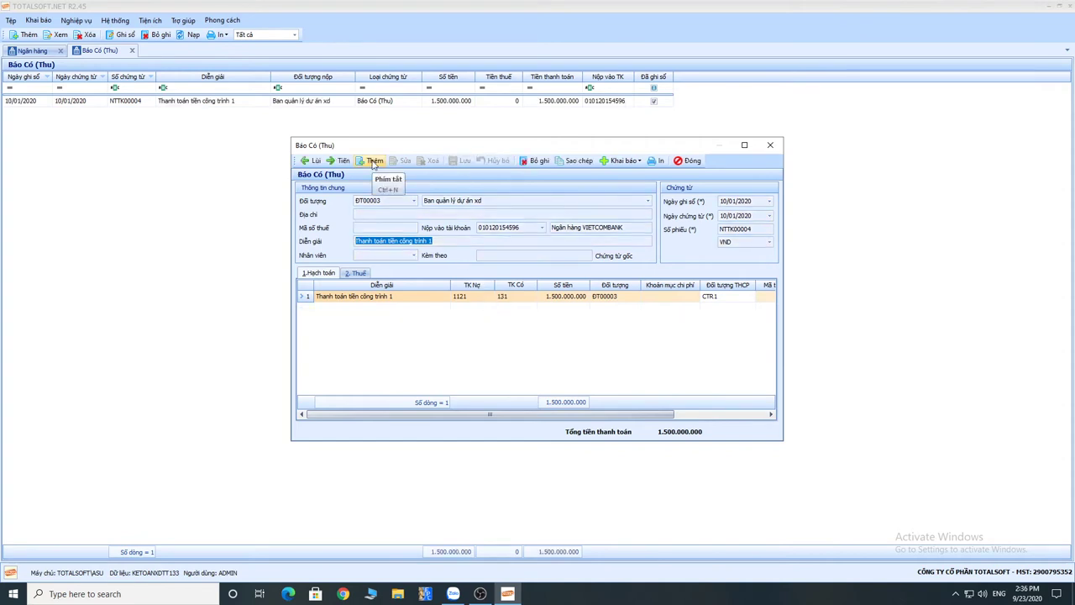
Add another Báo Có (Thu) voucher with "Ban quản lý dự án xd" as the paying party.
left_click(373, 160)
left_click(458, 200)
type("Ban")
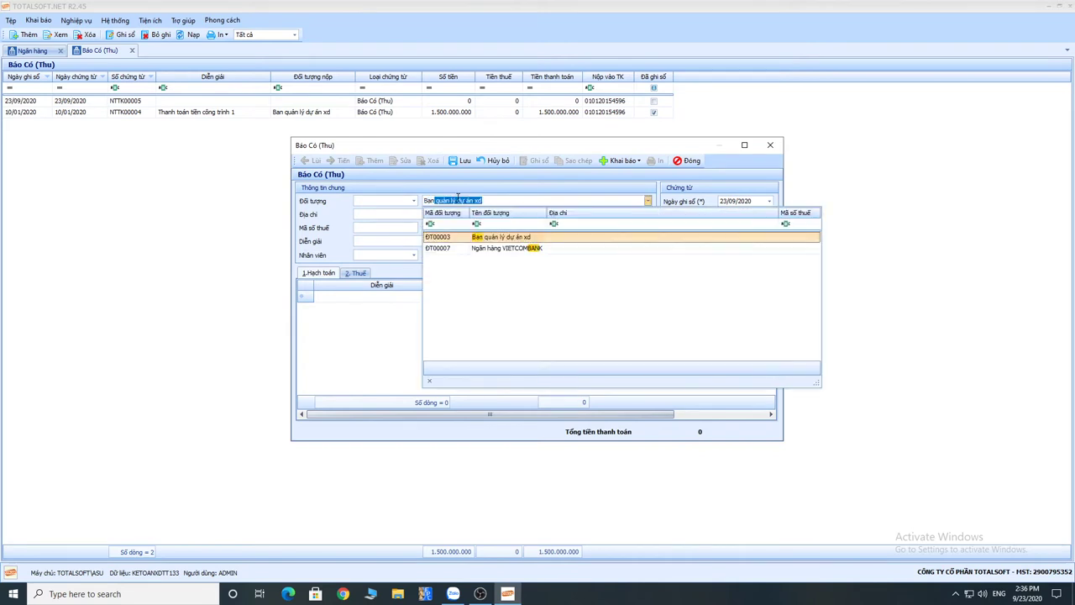
key("Tab")
key("Tab")
key("Tab")
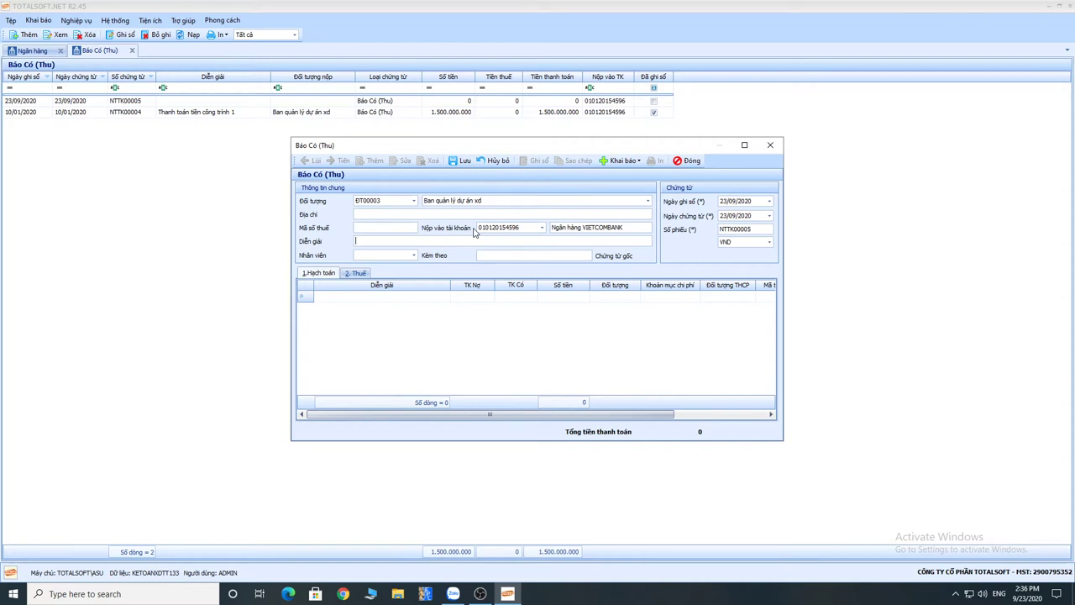
Enter the description "Thanh toán tiền công trình 2 và 3" and set the posting and document dates to 15/01/2020.
type("Thanh")
type(" toán tiền cộng")
type("ng t")
type("rình 2 và")
type(" 3")
left_click(735, 200)
type("15012020")
key("Tab")
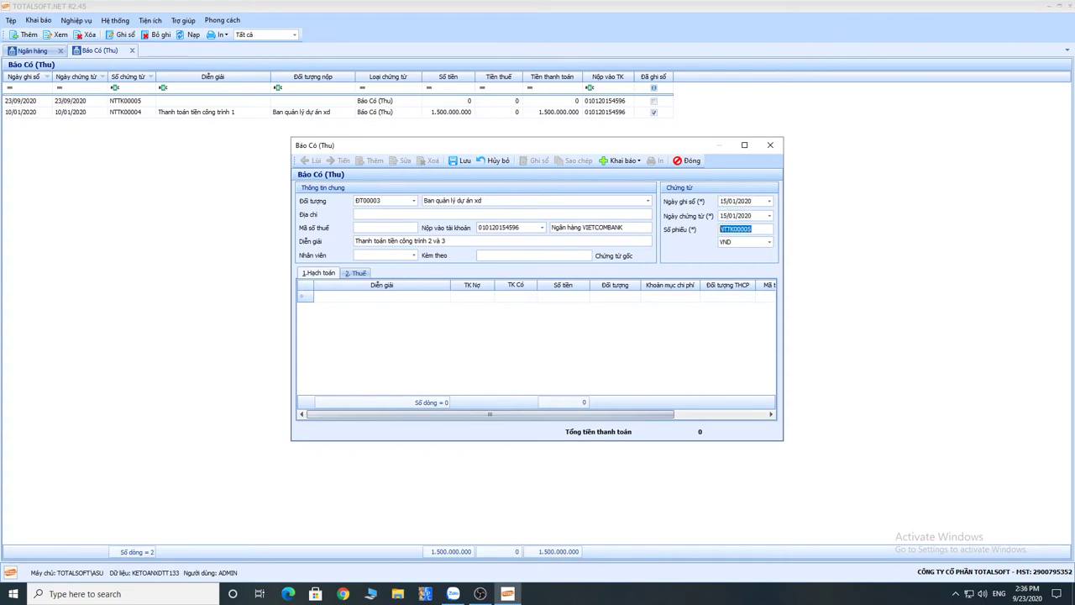
Add an accounting line with debit account 1121, credit account 131 and amount 200.000.000, assigned to cost object CTR2.
left_click(382, 296)
key("Tab")
key("Tab")
type("131")
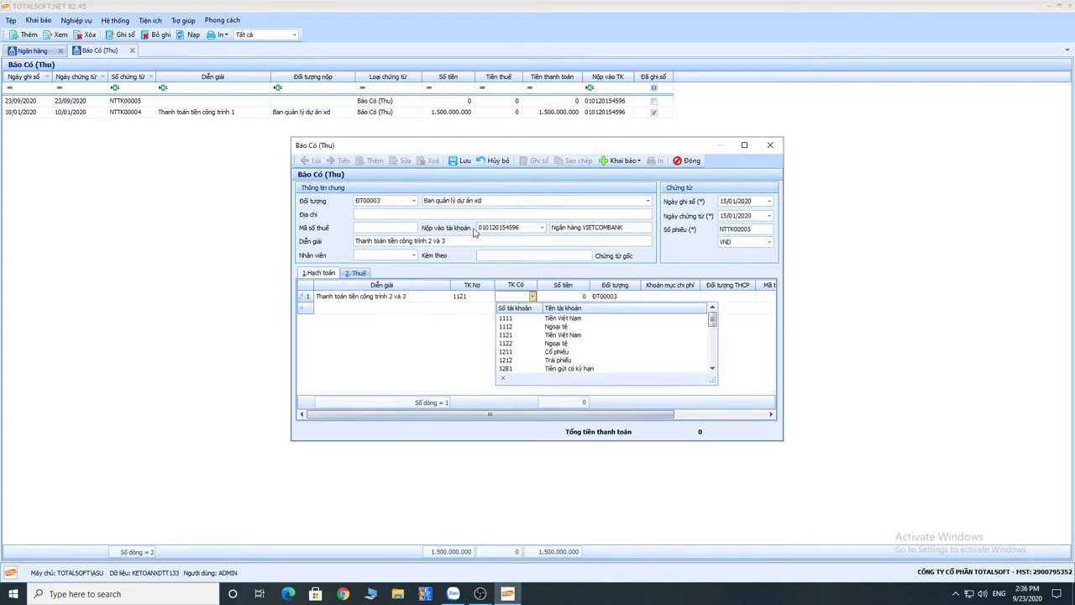
key("Tab")
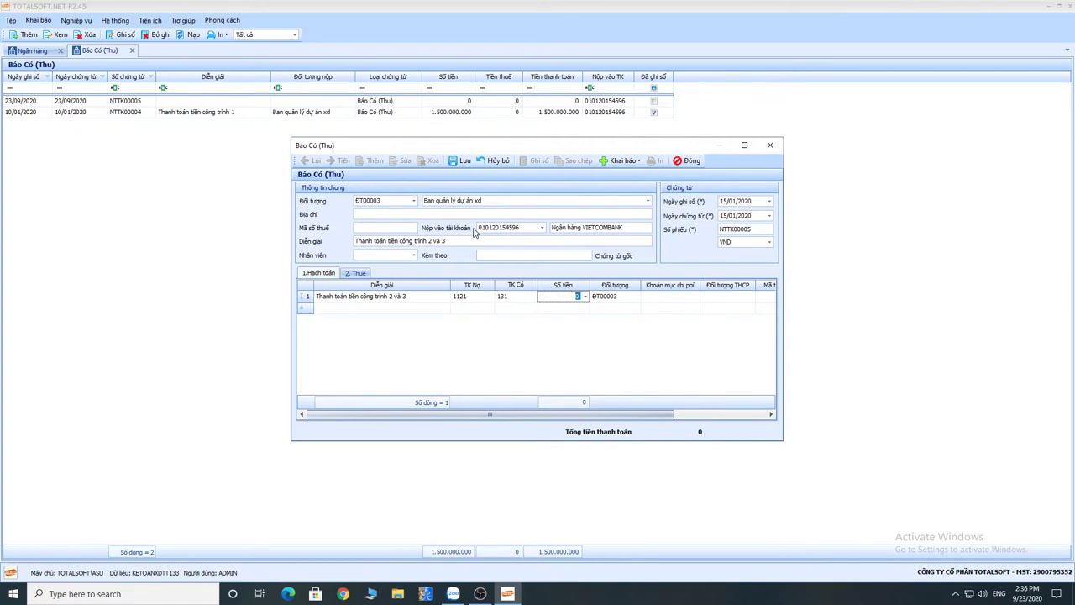
type("200.000.000")
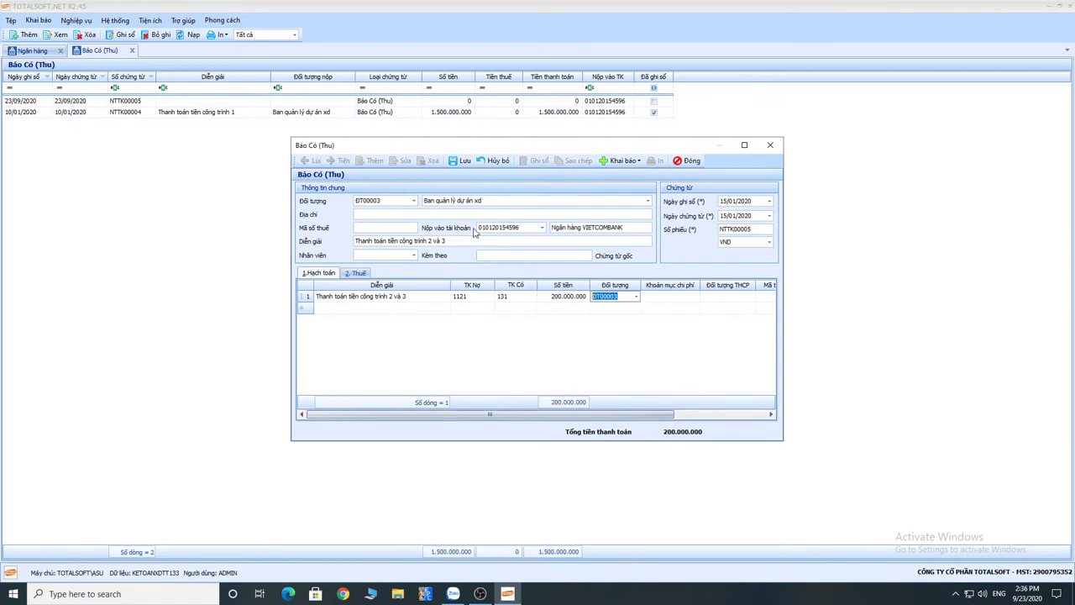
left_click(754, 298)
left_click(754, 298)
left_click(750, 326)
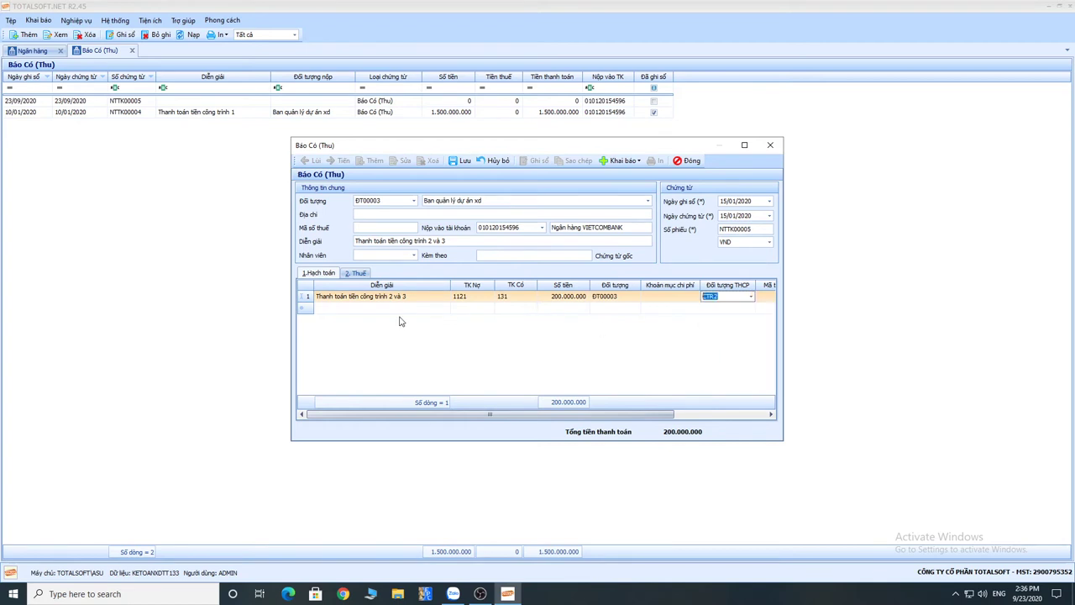
Add a second accounting line and describe the two lines as "Thanh toán tiền công trình 2" and "Thanh toán tiền công trình 3".
left_click(389, 311)
type("Thanh toán tiền công trình 2 và 3")
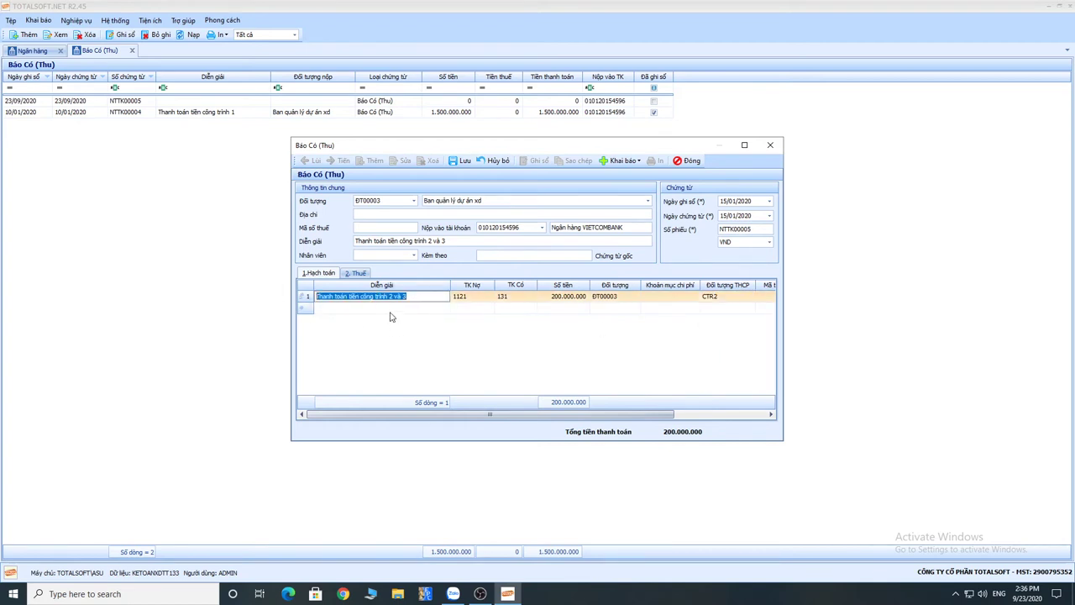
key("End")
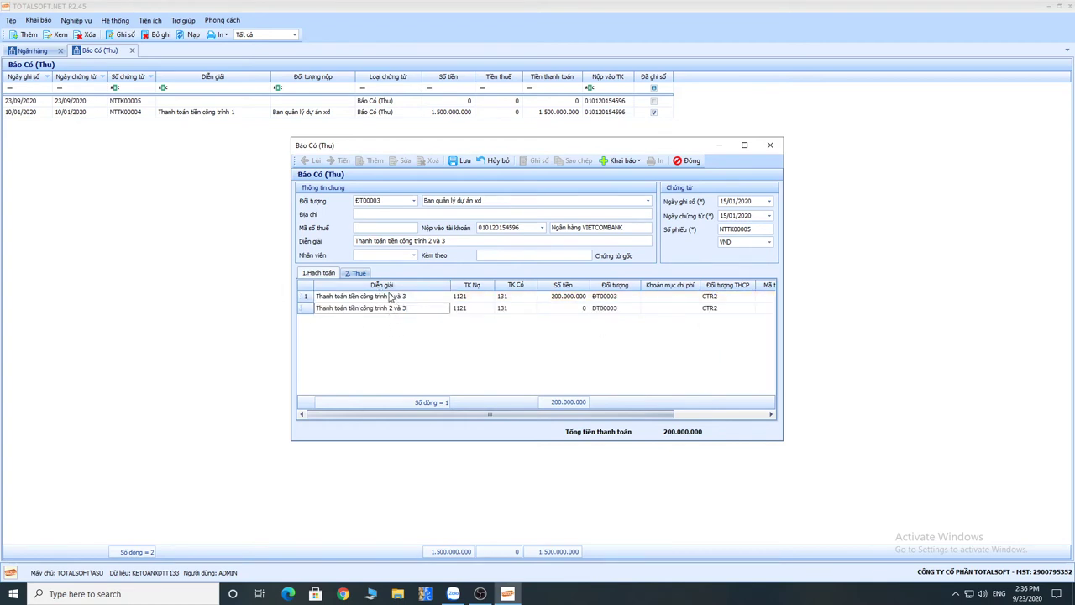
left_click(389, 298)
mouse_move(394, 298)
left_mouse_down()
mouse_move(422, 298)
mouse_move(390, 309)
left_mouse_up()
key("Delete")
left_click(401, 308)
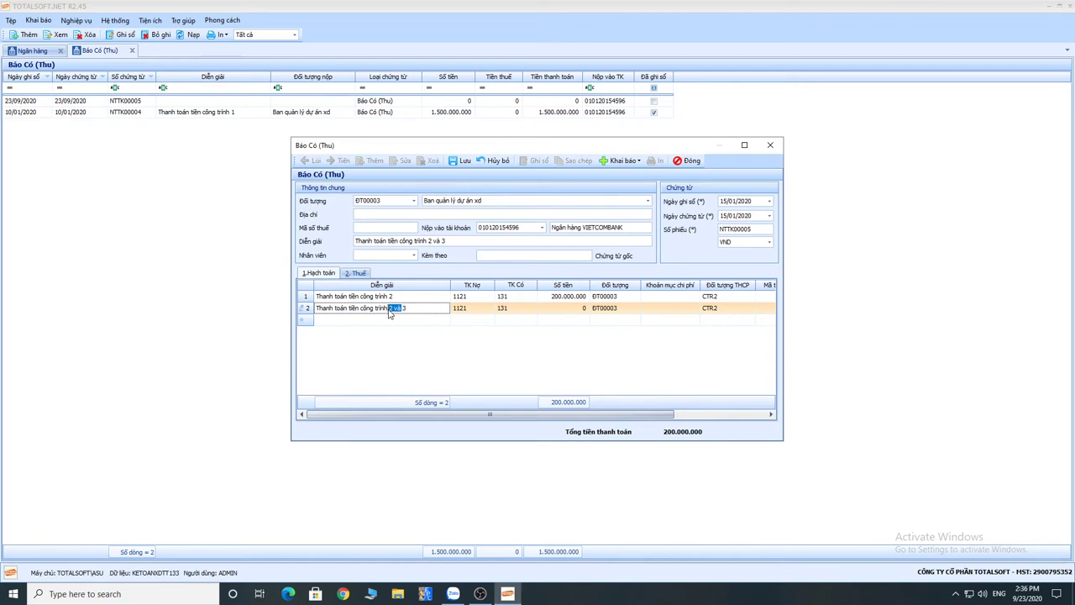
key("Delete")
Set the second line's amount to 150.000.000 and its cost object to CTR3, and save the voucher.
key("Tab")
key("Tab")
key("Tab")
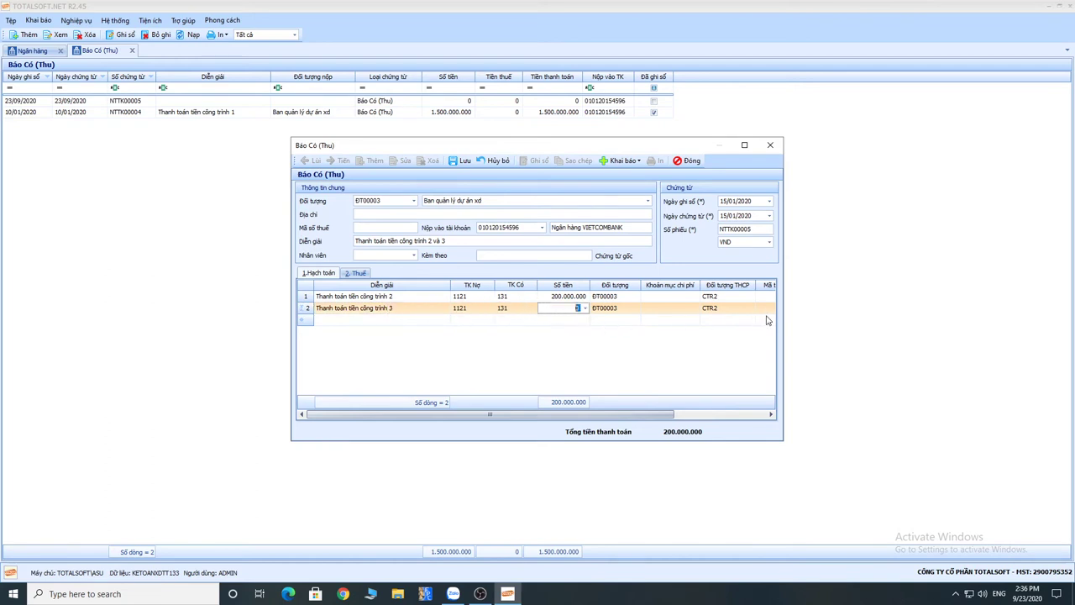
type("150.000.000")
key("Tab")
key("Tab")
key("Tab")
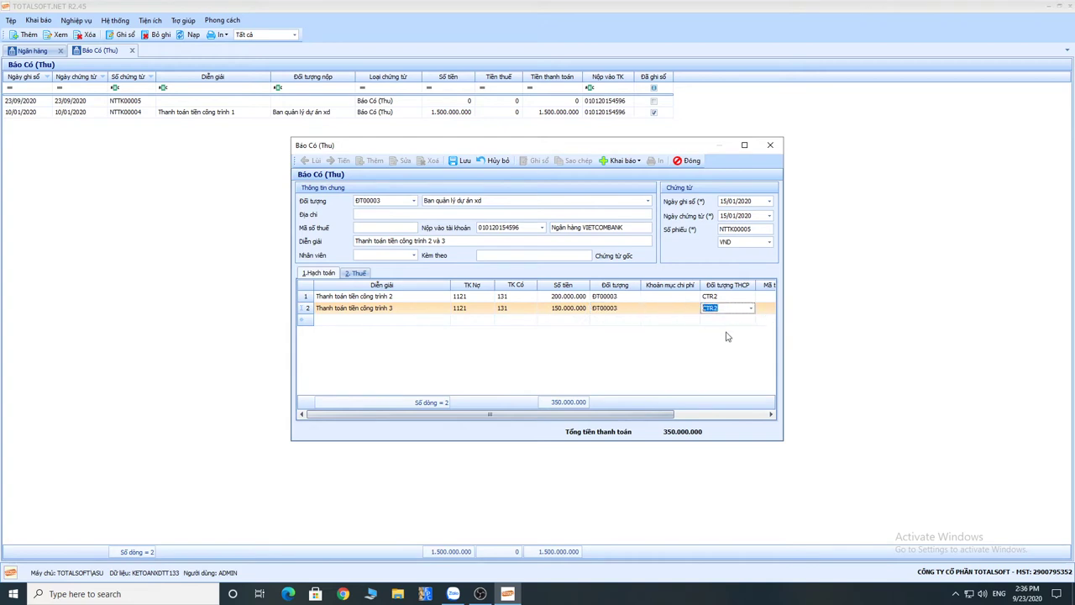
left_click(749, 308)
left_click(740, 348)
left_click(464, 160)
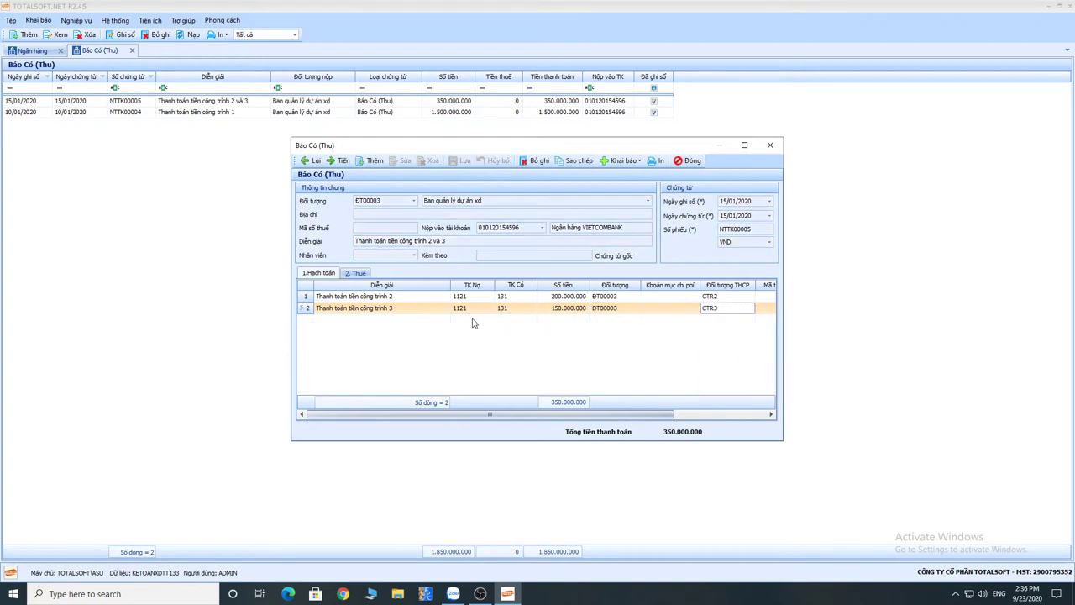
Start another Báo Có (Thu) voucher and create a new business partner named "Công ty cổ phần Totalsoft" from within it.
left_click(372, 162)
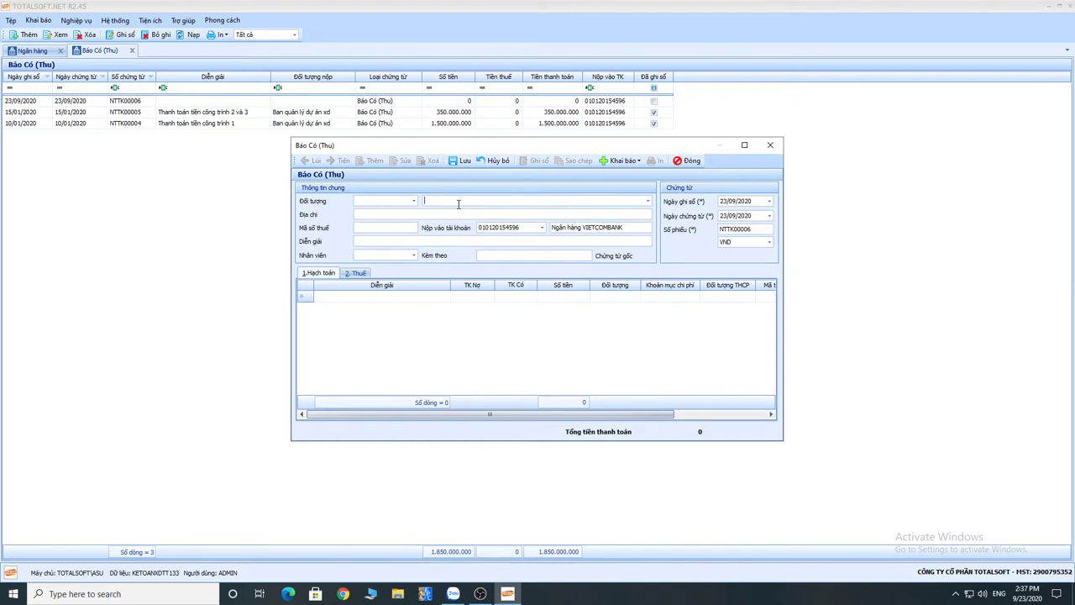
left_click(626, 161)
left_click(628, 174)
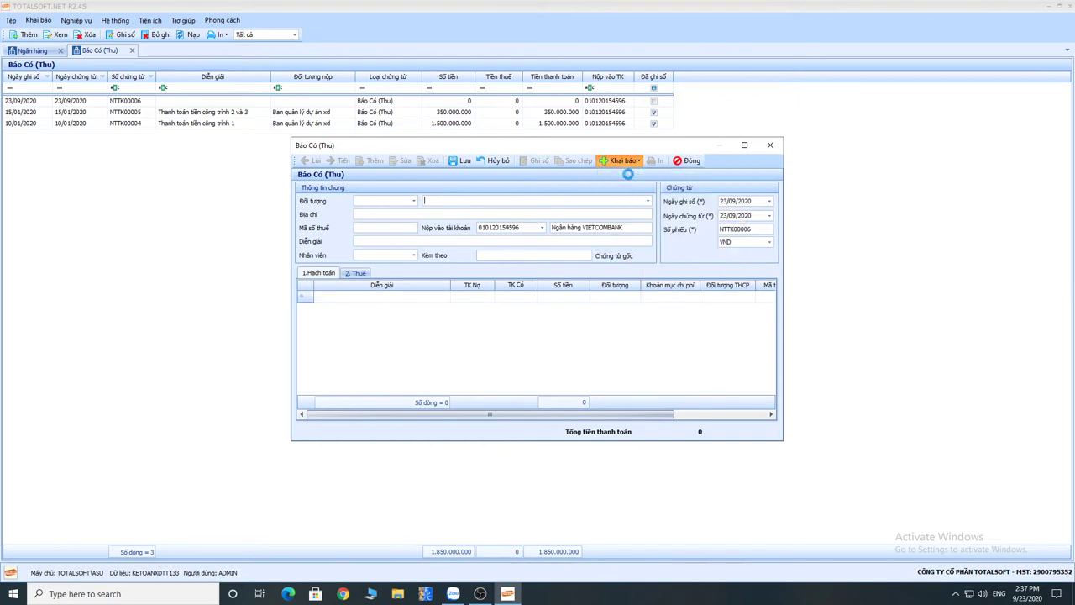
left_click(465, 216)
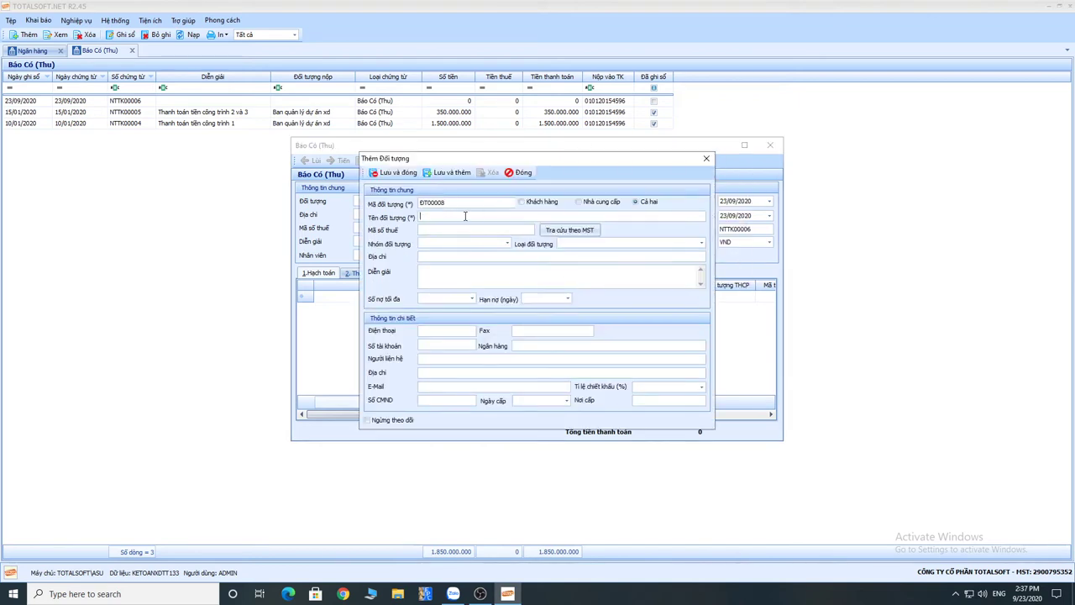
type("Cong ty cổ phần Totalsoft")
left_click(408, 175)
Choose the newly created Công ty cổ phần Totalsoft as the payer and enter the description "Lãi tiền gửi ngân hàng".
left_click(443, 202)
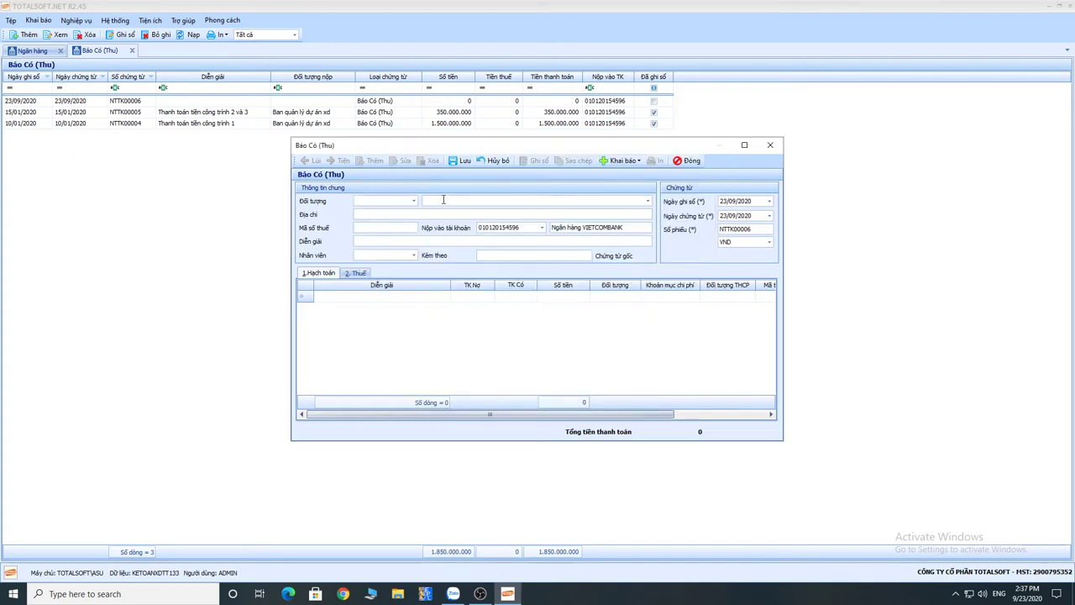
type("t")
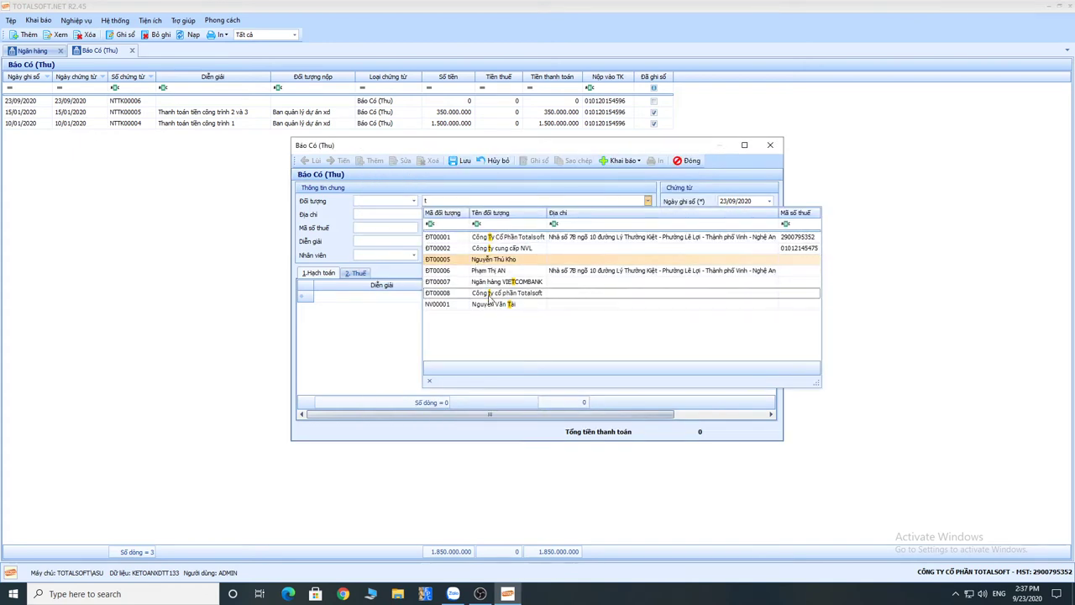
left_click(491, 293)
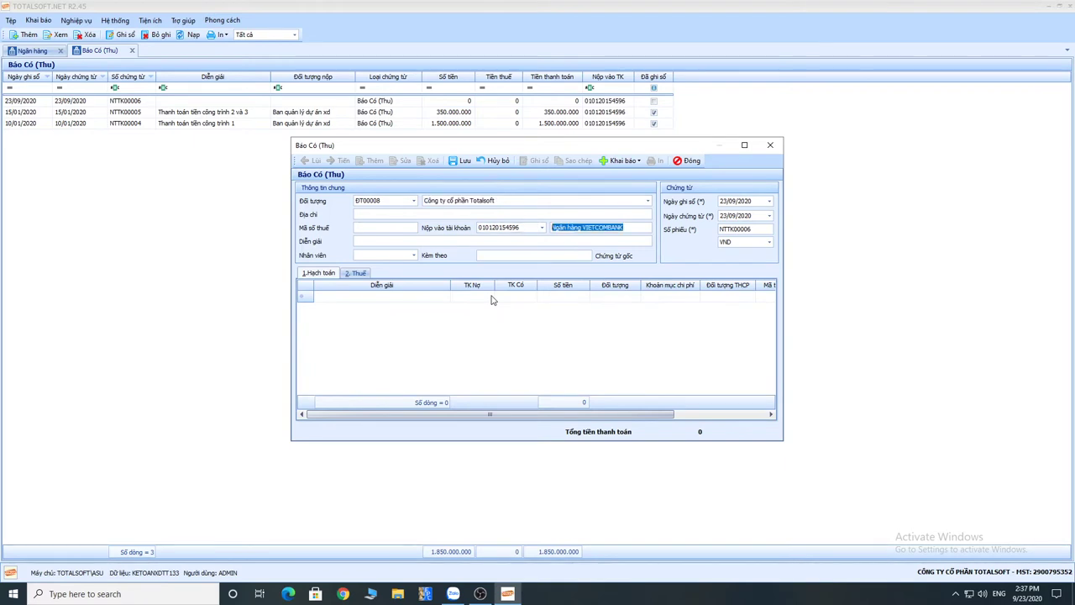
key("Tab")
type("La")
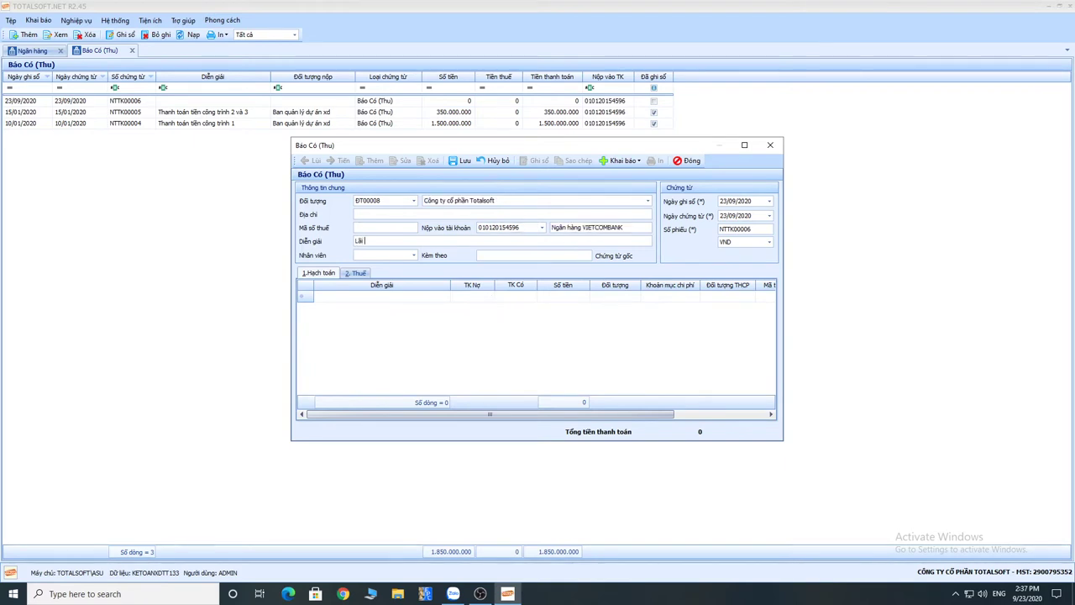
type("i tiền gutur")
type(" ngân hang")
Set the posting and document dates of the deposit interest voucher to 28/01/2020.
left_click(736, 201)
type("2801")
key("Tab")
key("Tab")
key("Tab")
Add the interest accounting line with credit account 515 and amount 15.000, and save the voucher.
left_click(493, 300)
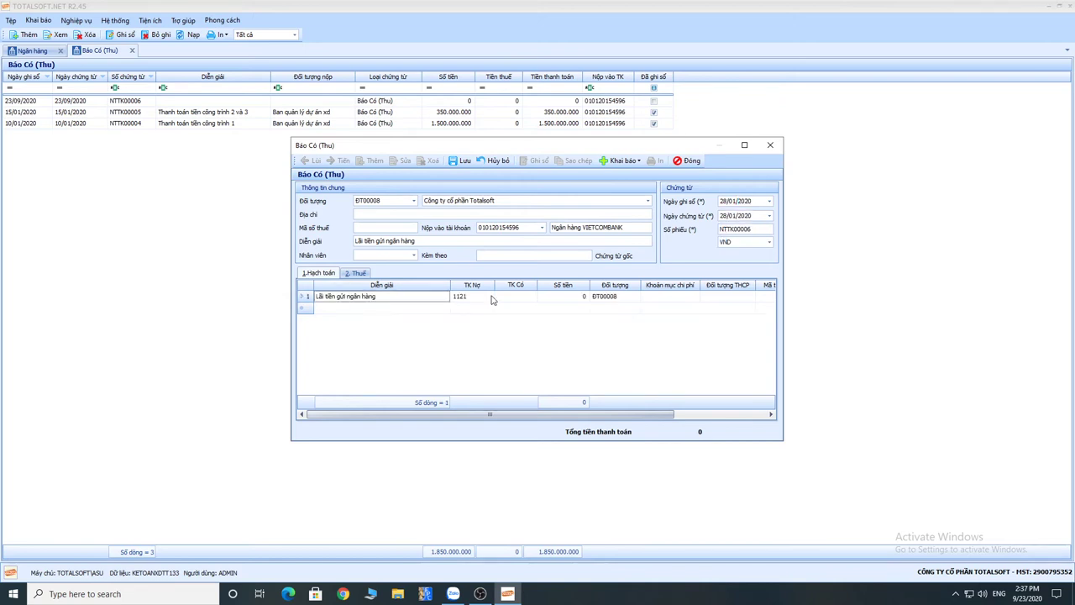
key("Tab")
key("Tab")
key("Tab")
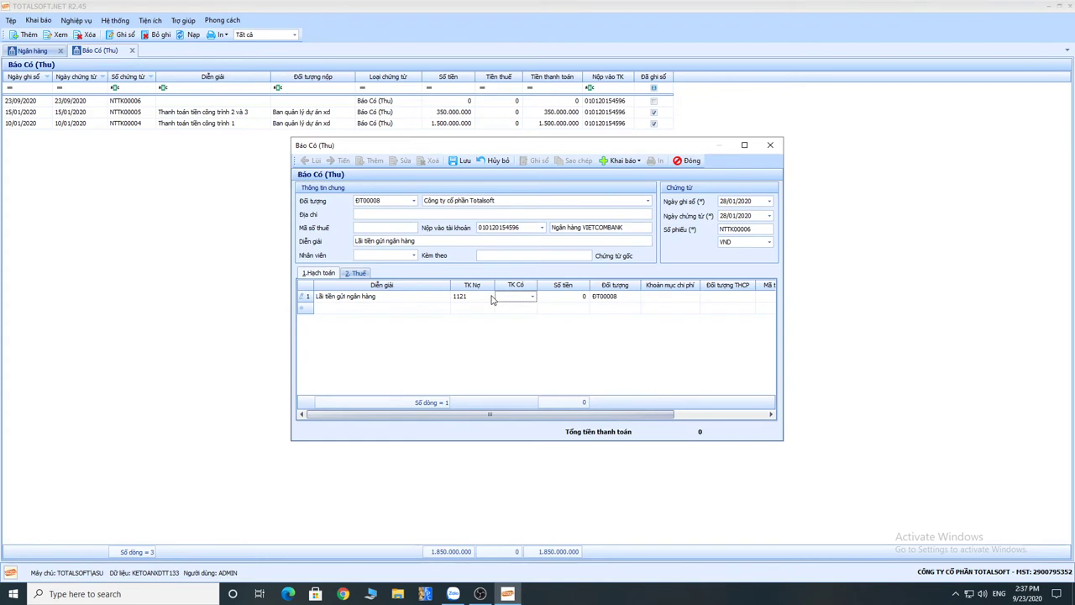
type("515")
key("Tab")
type("150.000")
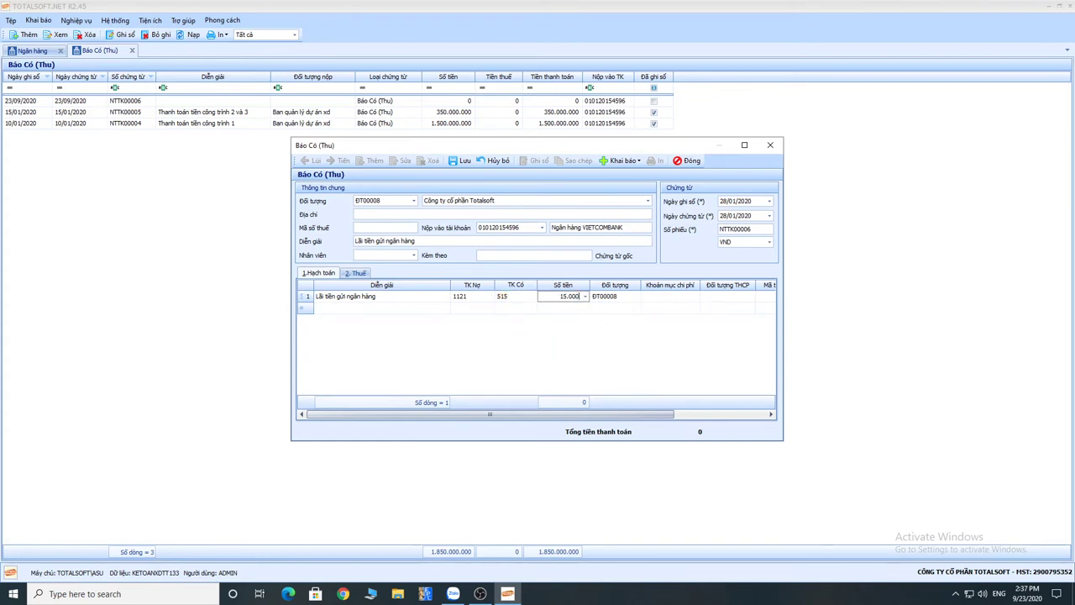
key("Tab")
left_click(462, 161)
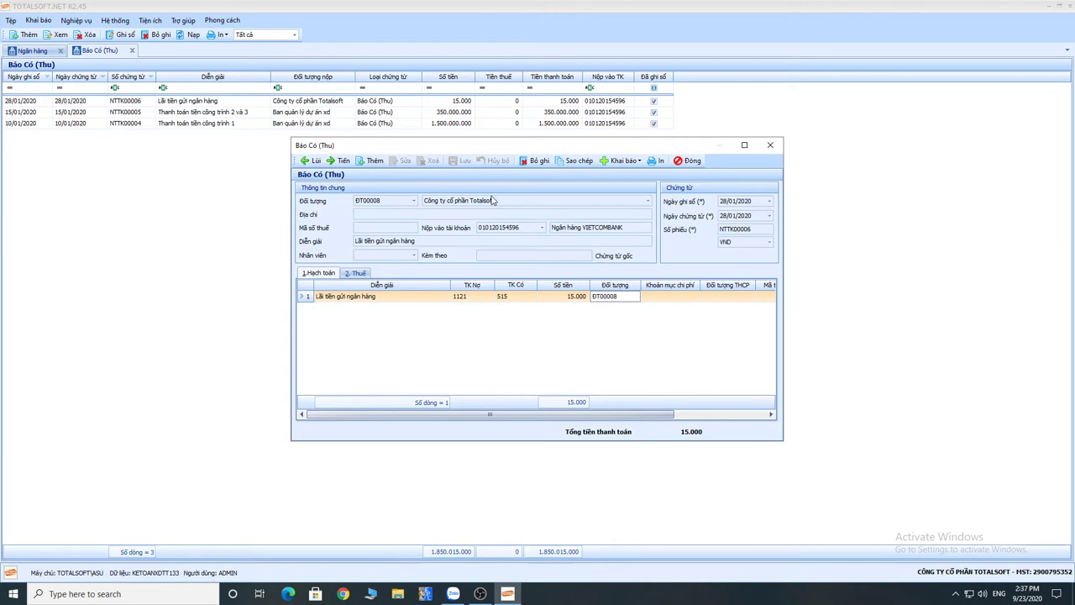
Close the receipt voucher and start a new Báo Nợ (Chi) voucher in the bank module.
left_click(693, 161)
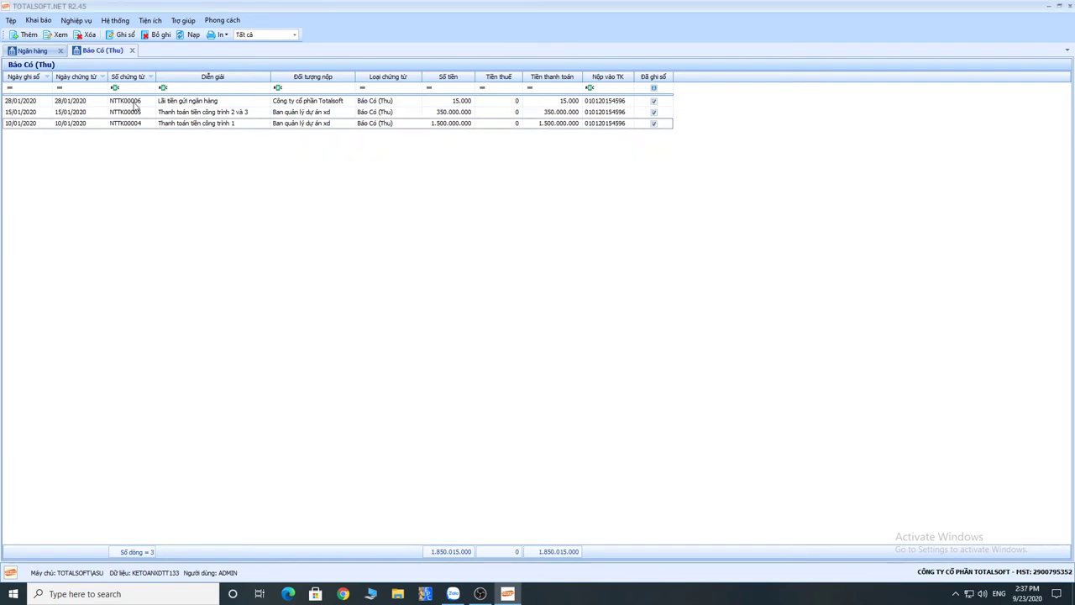
left_click(31, 52)
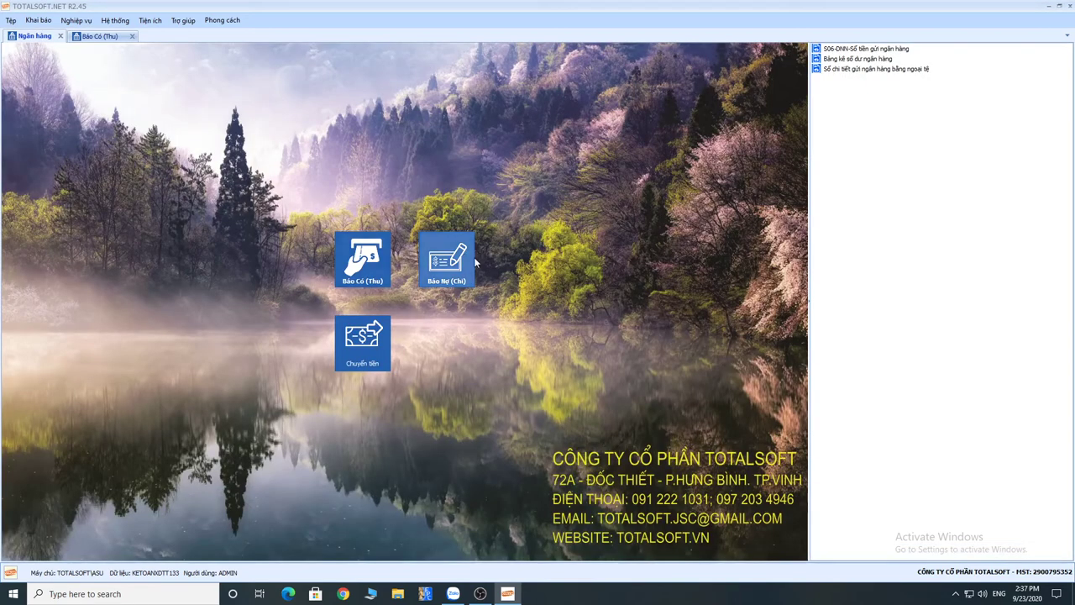
left_click(454, 272)
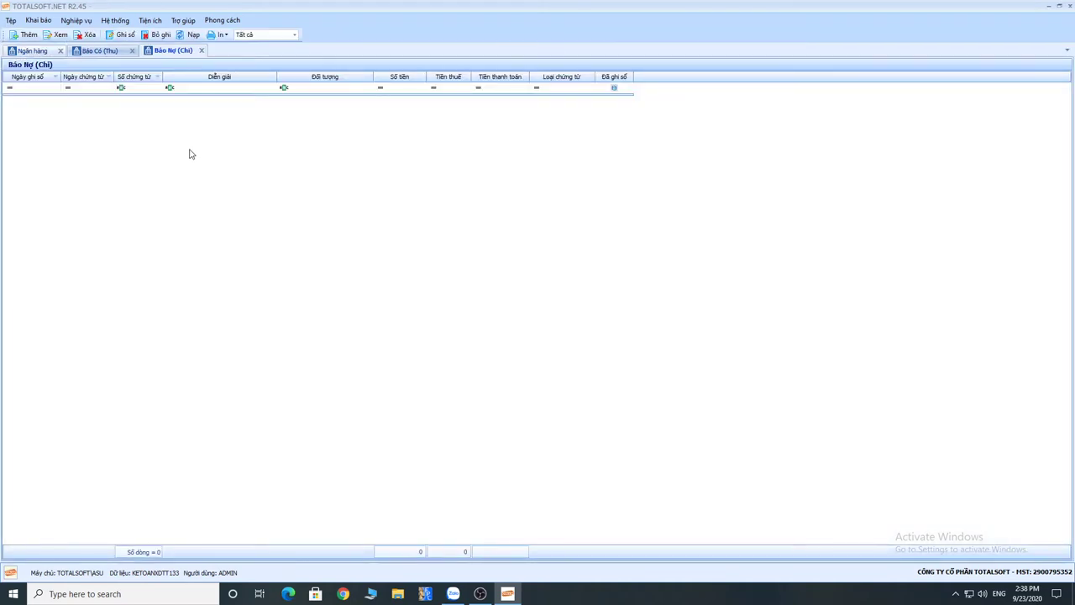
right_click(188, 150)
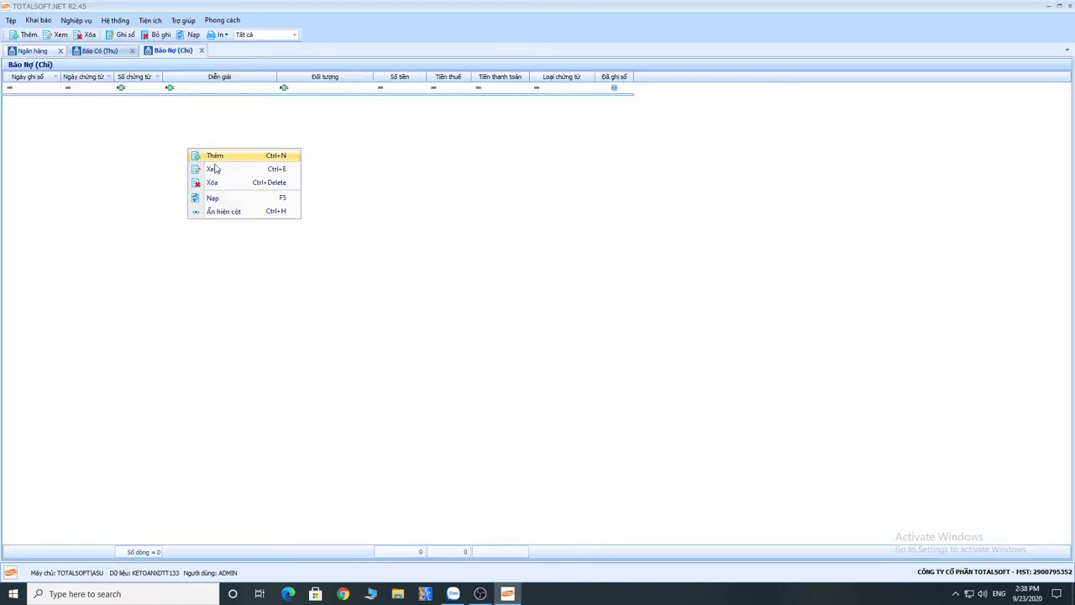
left_click(215, 156)
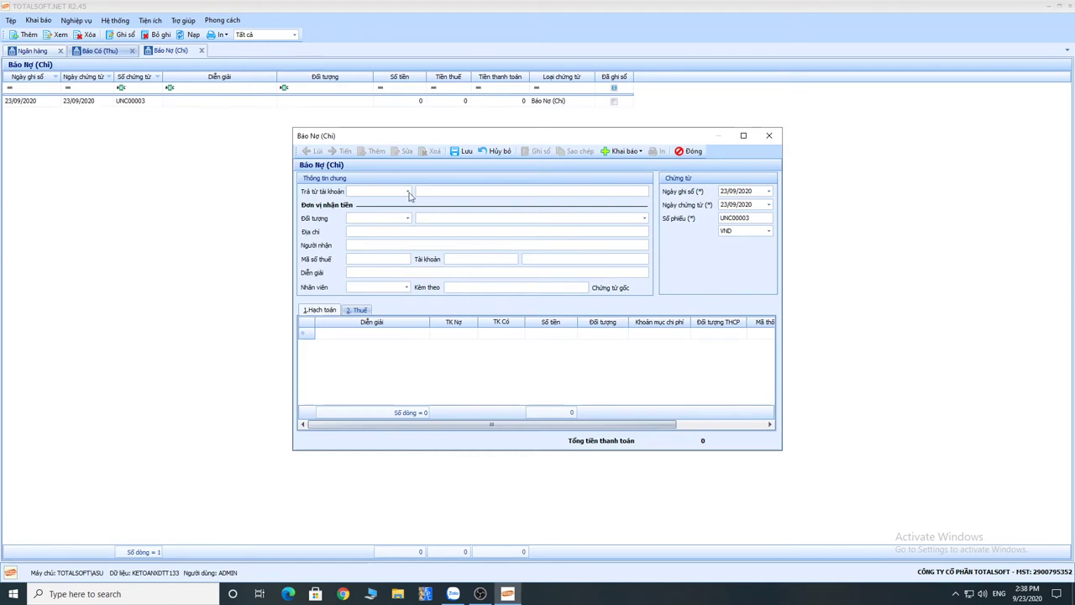
Set the paying account to the Ngân hàng VIETCOMBANK one and the recipient to Công ty cung cấp NVL.
left_click(407, 192)
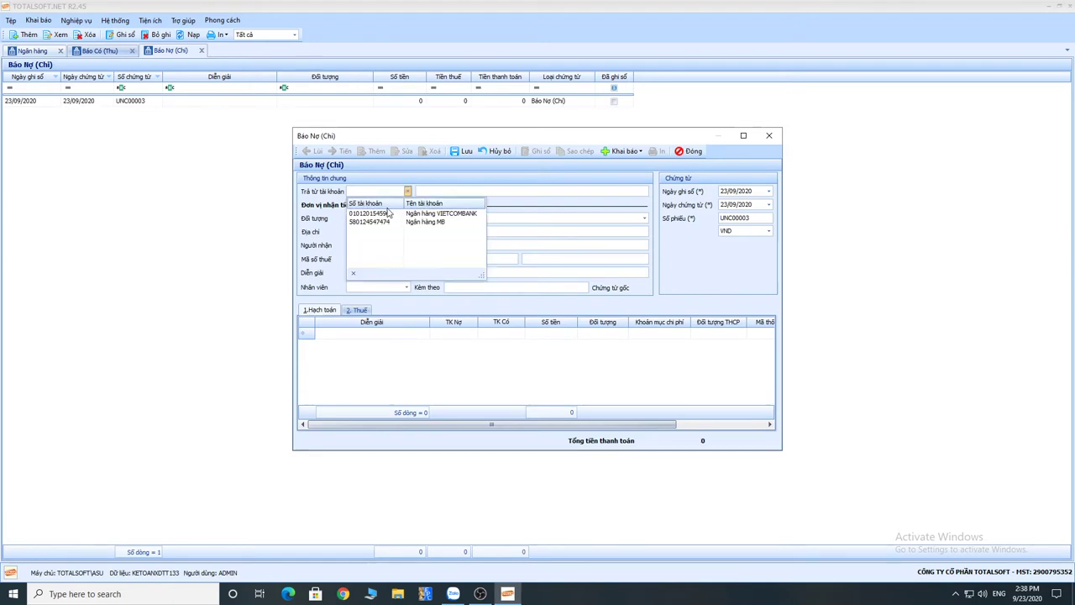
left_click(382, 215)
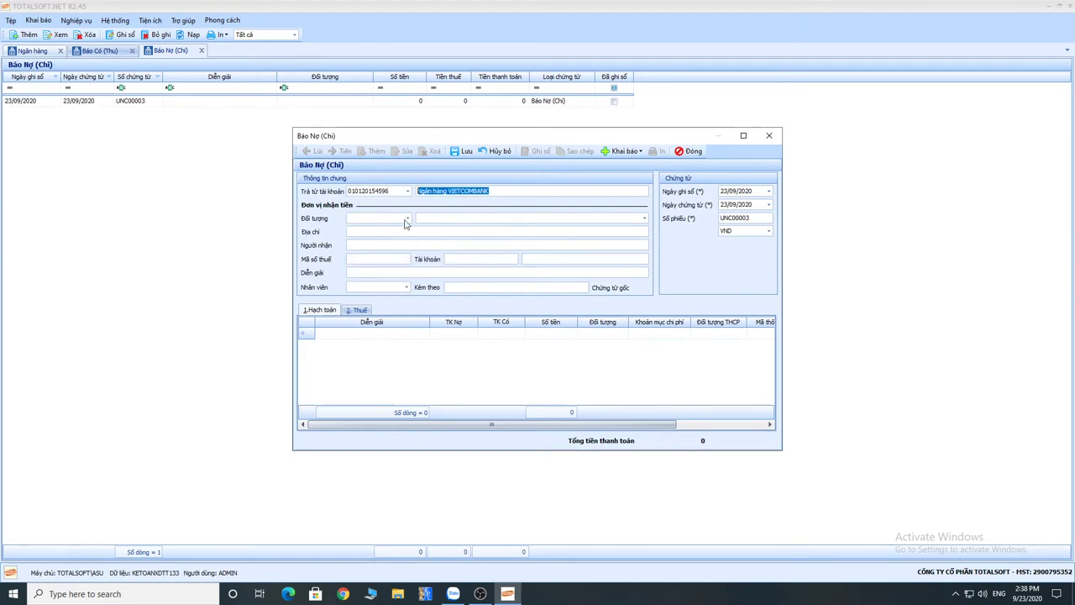
left_click(469, 217)
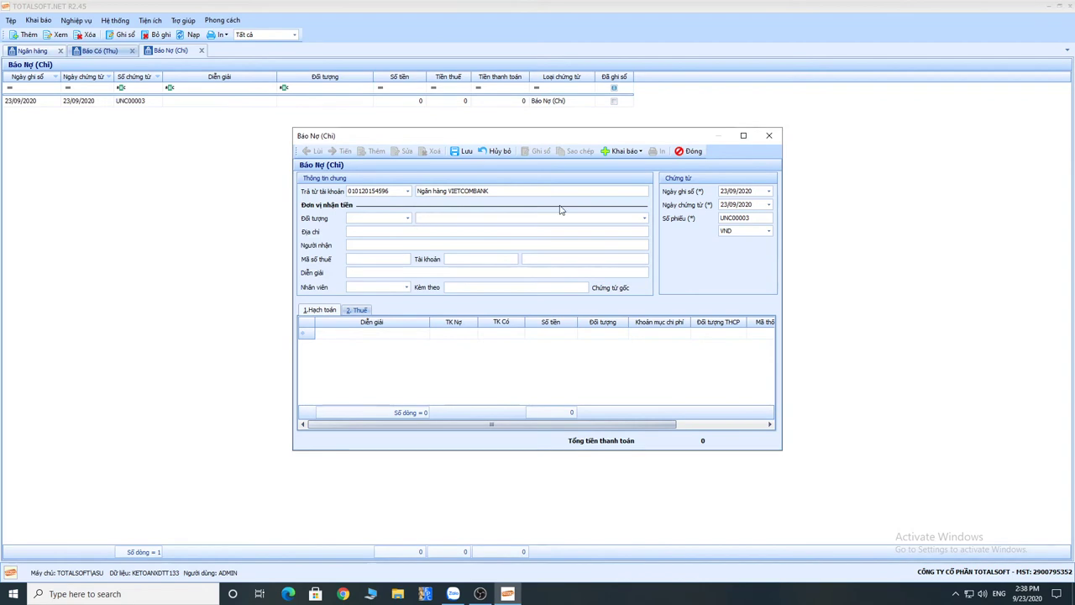
type("Nvl")
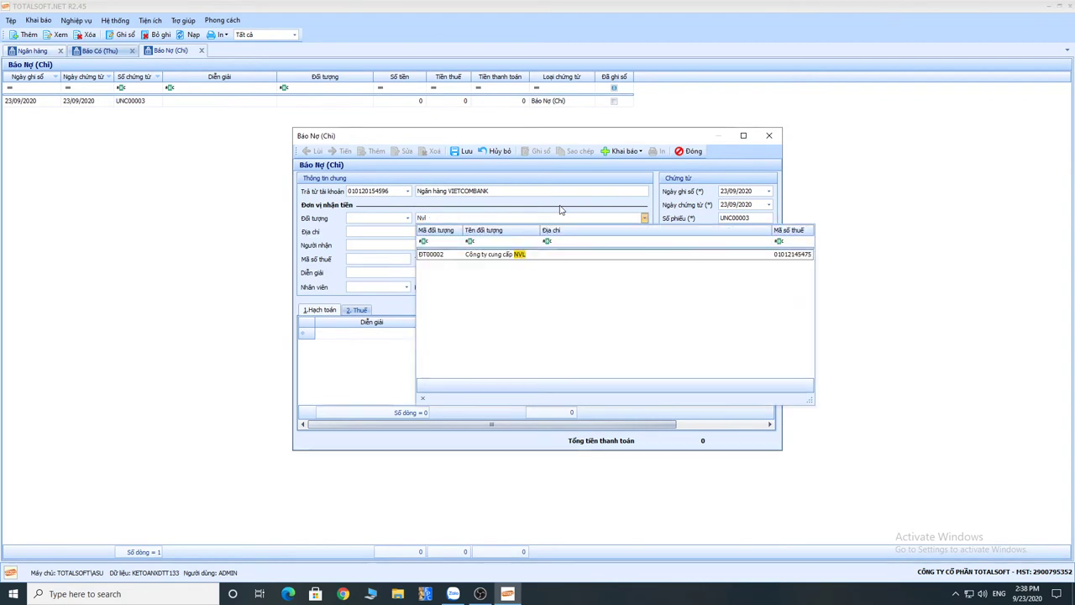
left_click(509, 254)
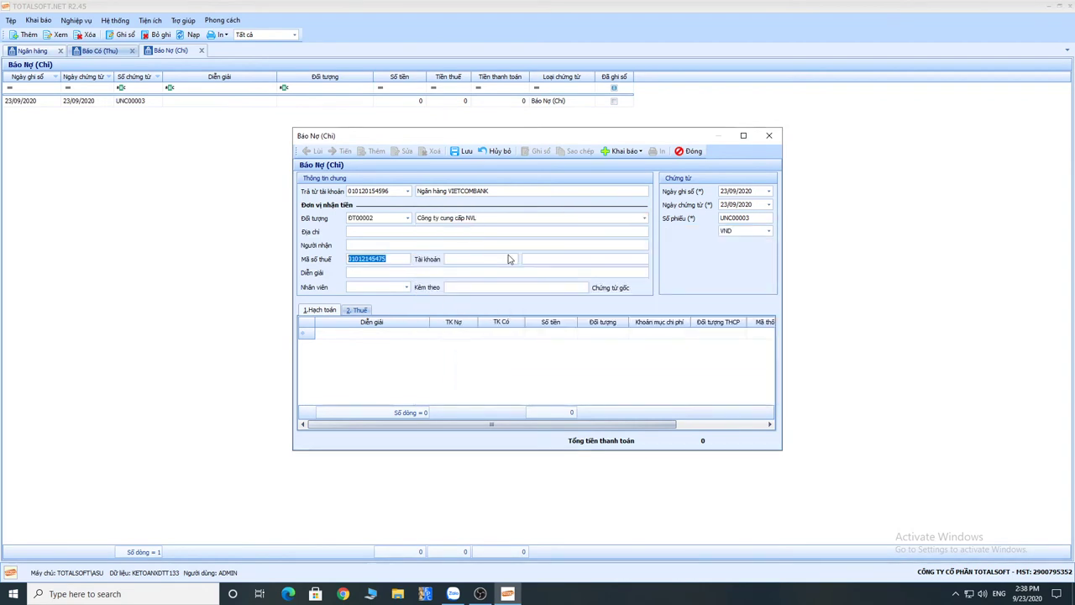
Enter the description "Thanh toán tiền hàng" and set the posting and document dates to 20/01/2020.
key("Tab")
type("Thanh toán tiền hang")
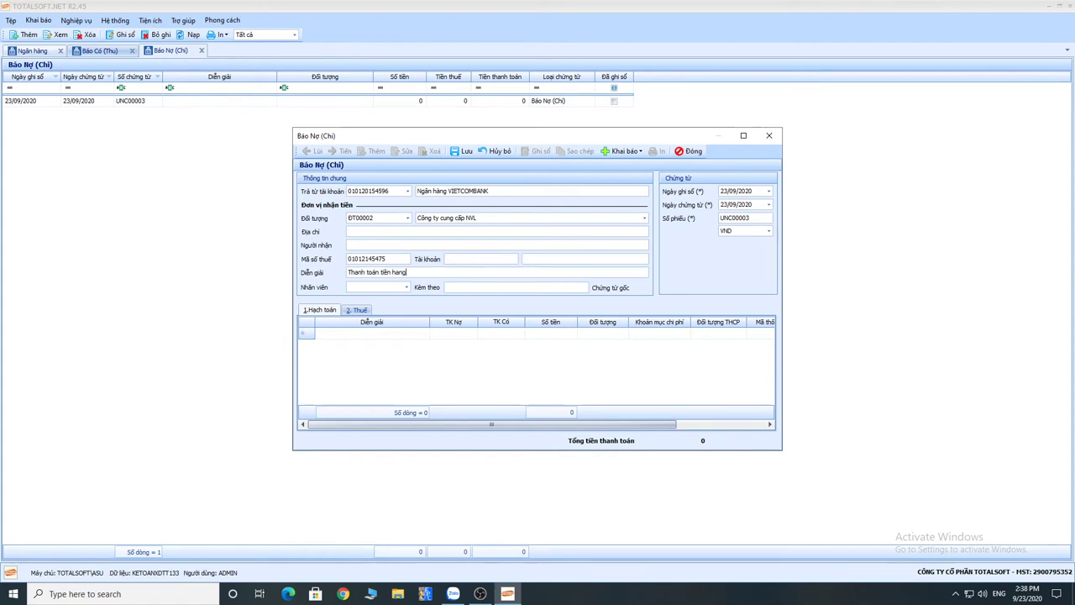
key("Tab")
type("20/01")
key("Tab")
key("Tab")
key("Tab")
key("Tab")
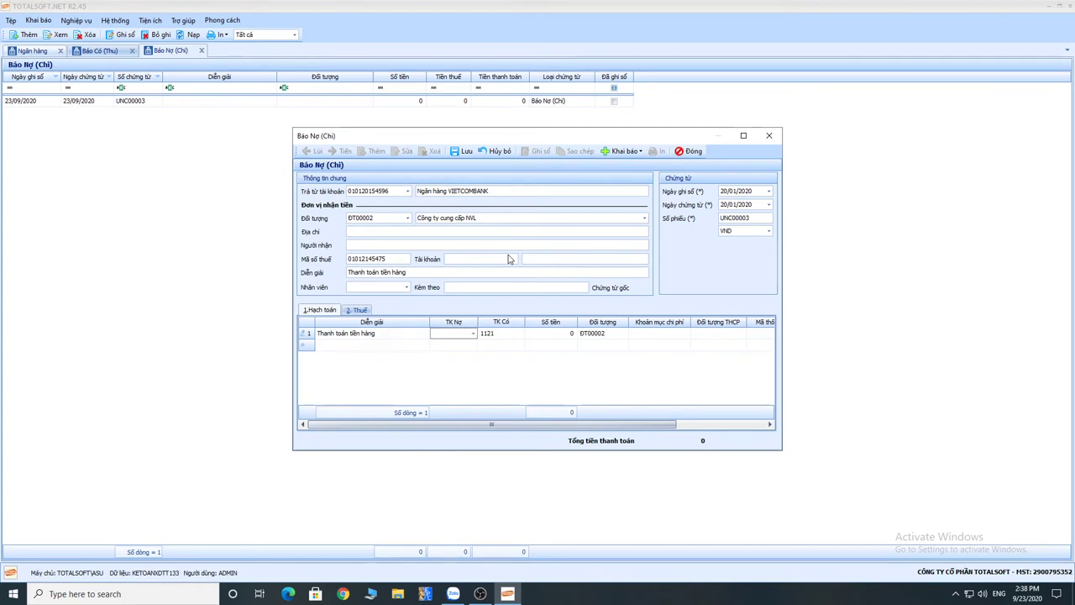
Complete the payment's accounting line with debit account 331 and amount 50.000.000, and save the voucher.
type("331")
key("Return")
key("Tab")
key("Tab")
type("50.000.000")
key("Tab")
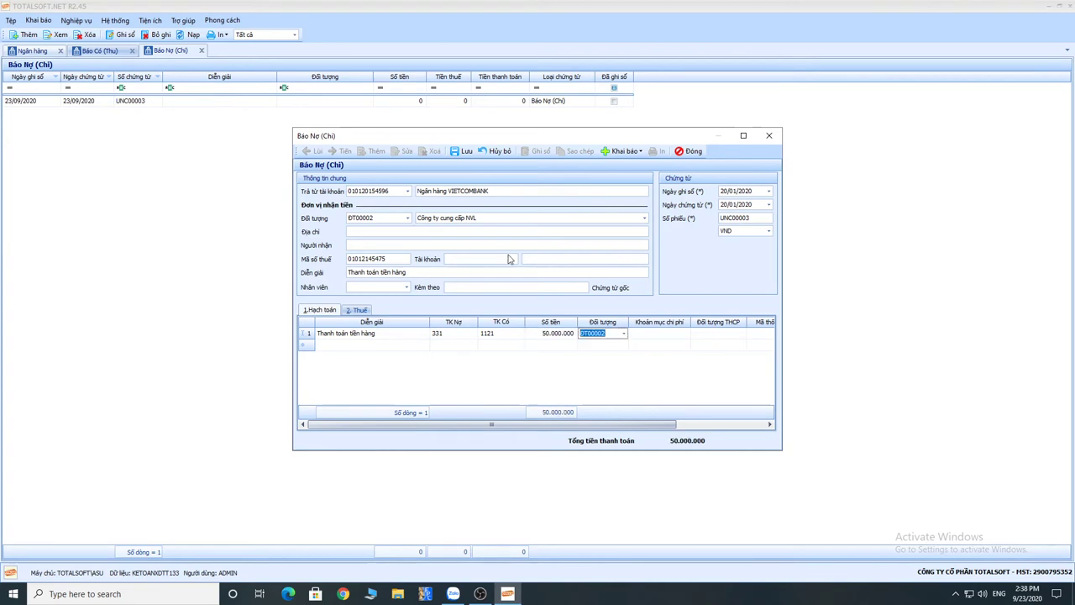
left_click(463, 152)
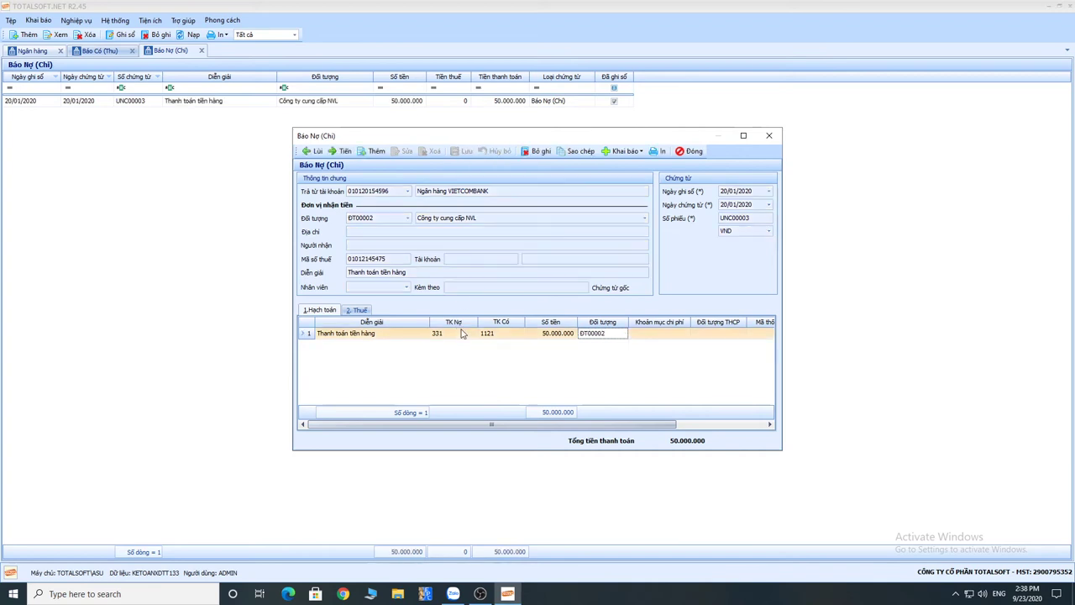
Reopen the saved supplier payment for editing and add the accounting line "Phí chuyển tiền" with debit account 635 and amount 20.000.
left_click(374, 152)
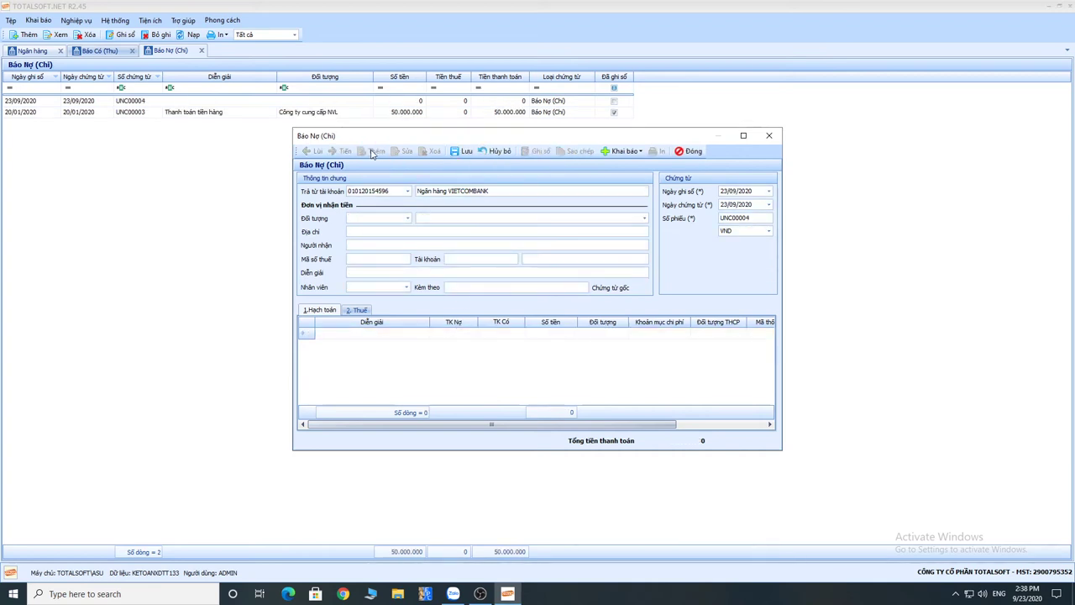
left_click(505, 152)
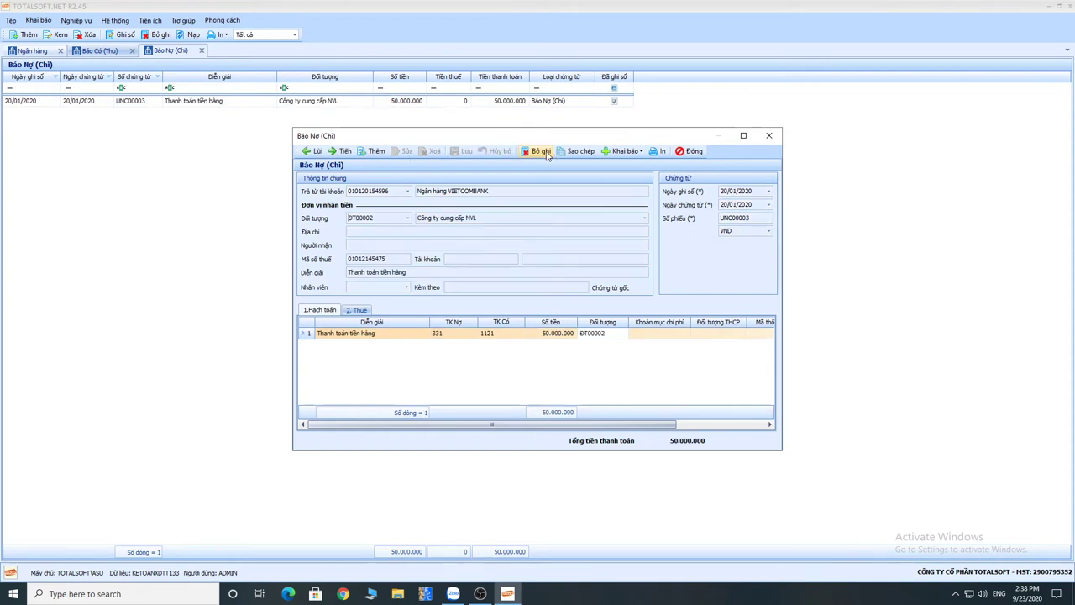
left_click(405, 152)
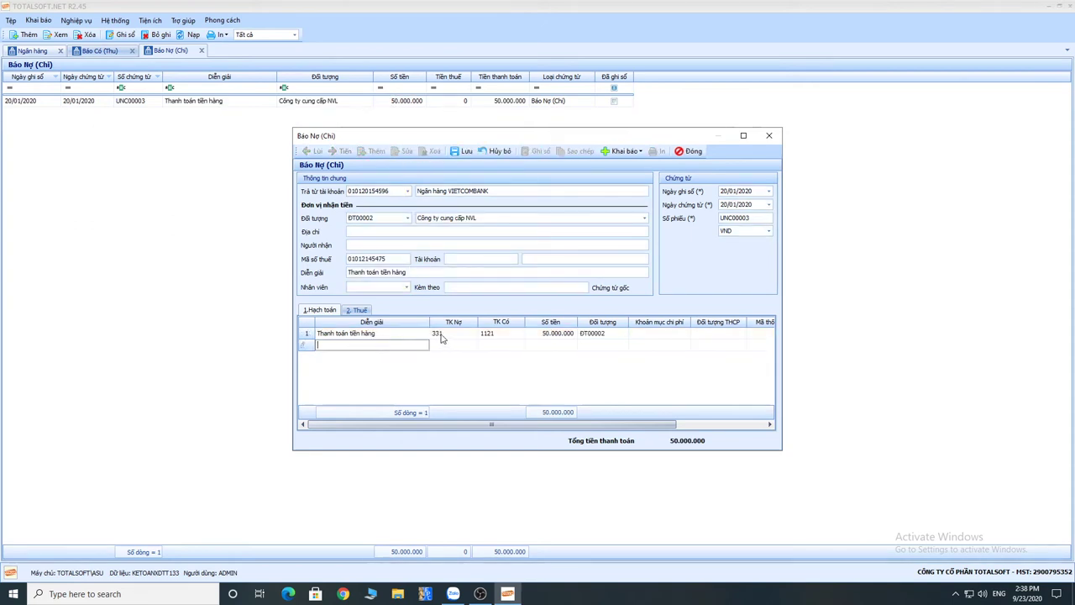
type("Phí chuyển tiền")
key("Tab")
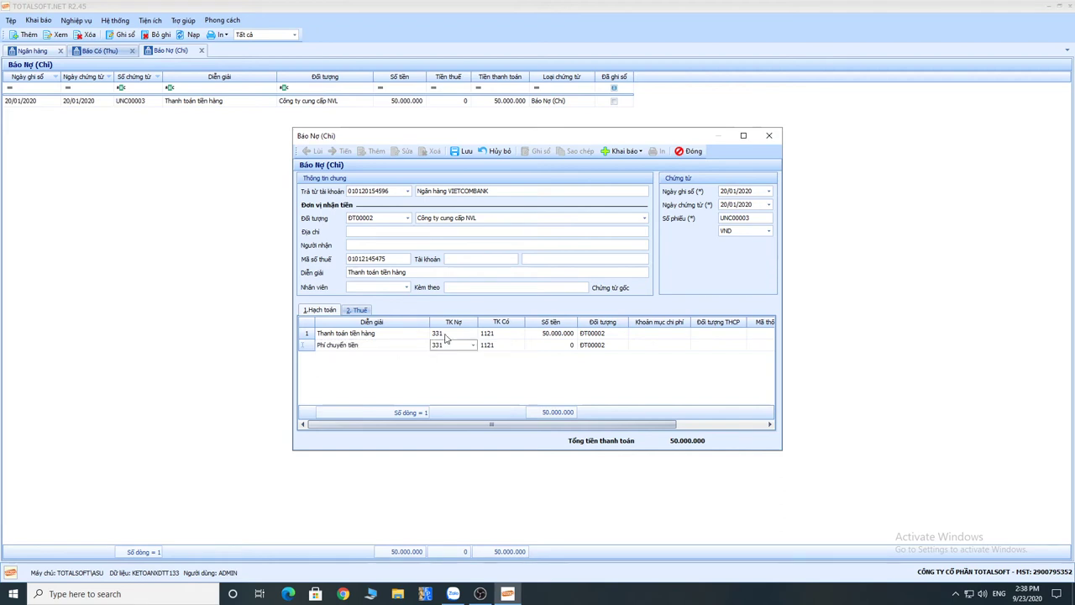
type("635")
key("Return")
key("Tab")
key("Tab")
type("20.000")
key("Tab")
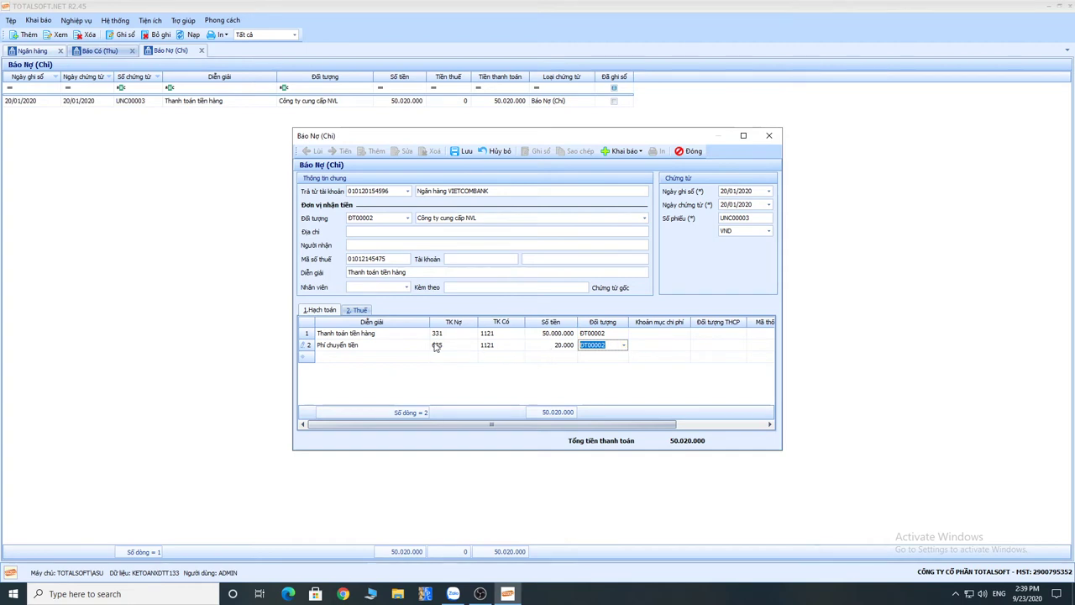
Add a tax line "Phí chuyển tiền" to the voucher with tax account 1331, rate 10% and taxable value 20.000.
left_click(367, 312)
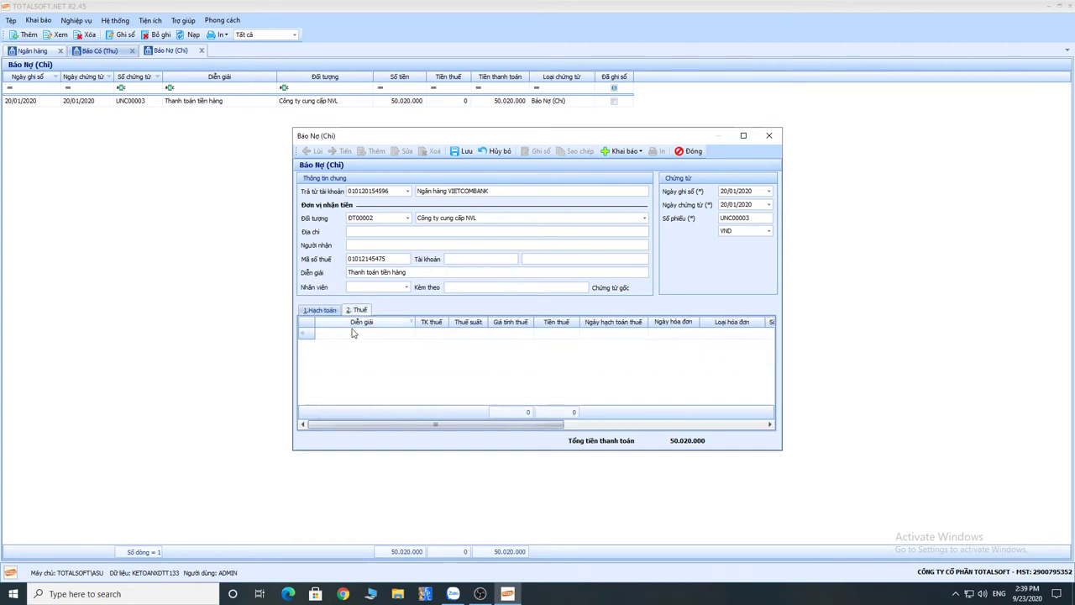
left_click(353, 334)
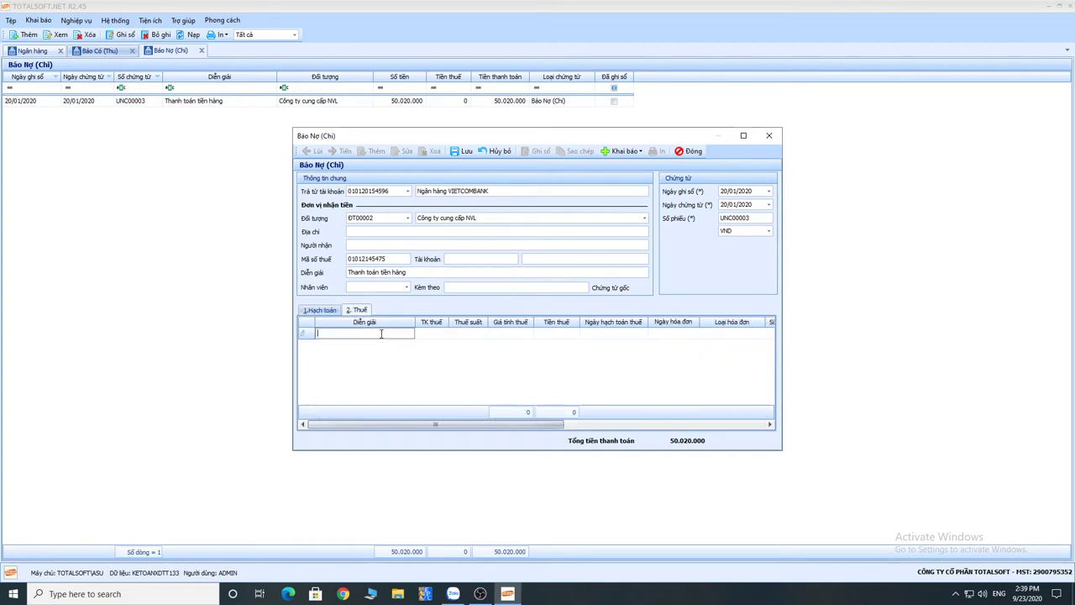
type("Phí chuyển tiền")
key("Tab")
type("133")
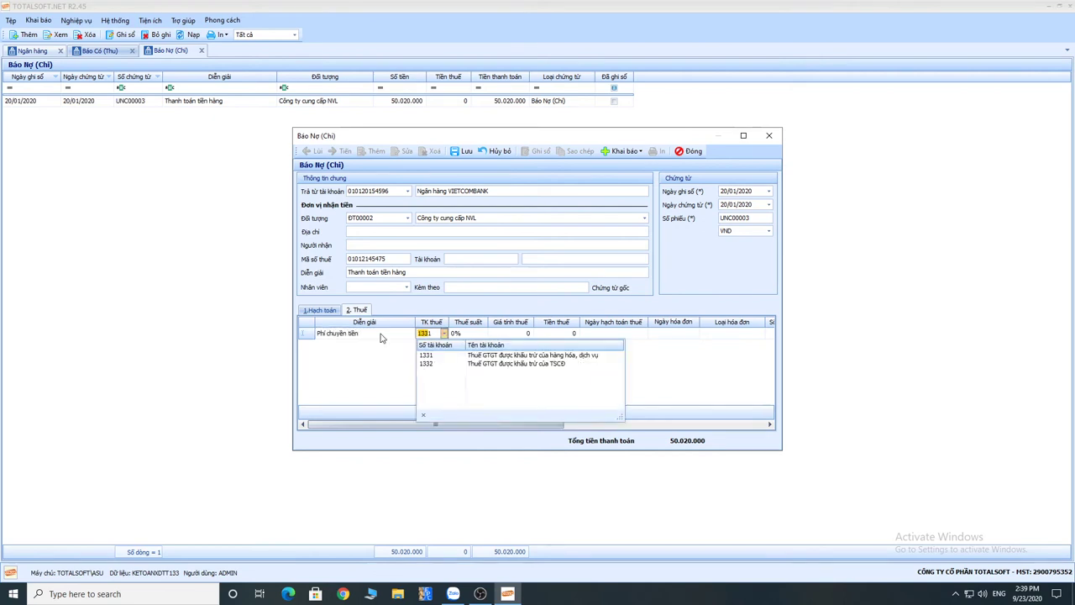
key("Tab")
type("10")
key("Tab")
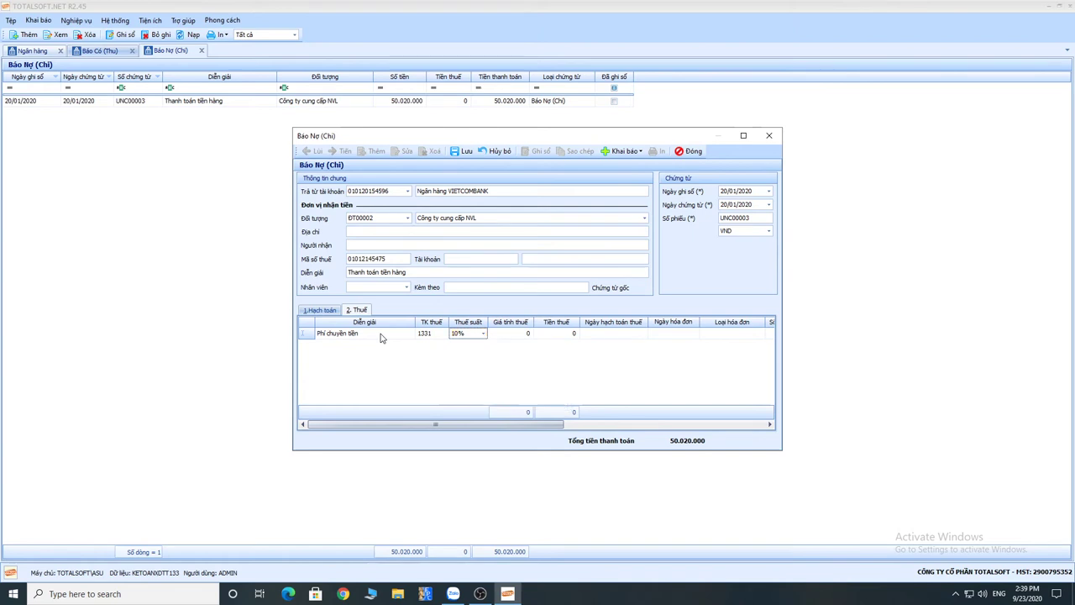
type("2")
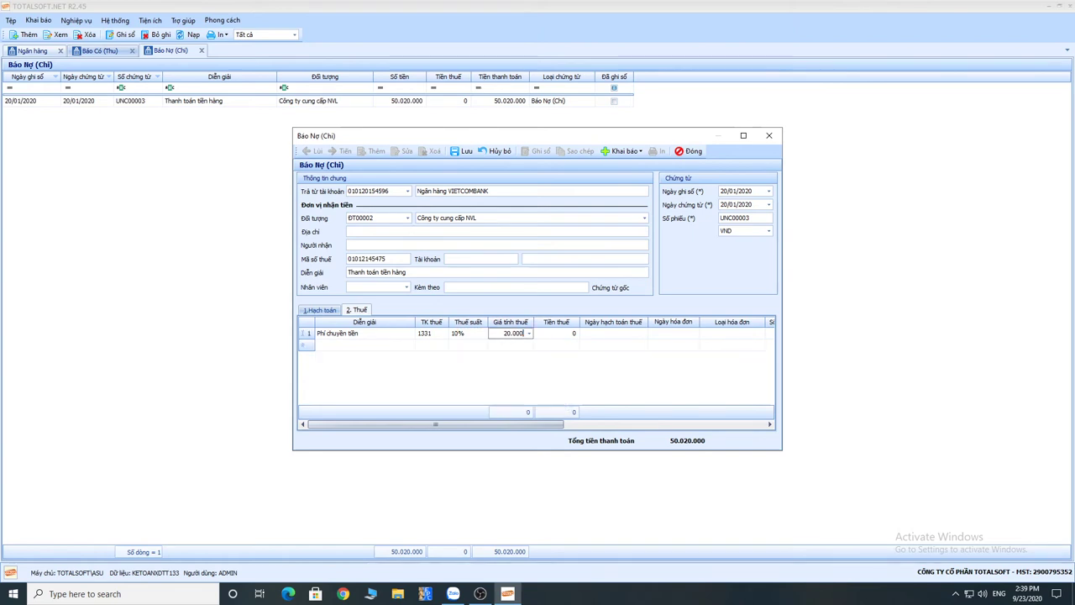
type("0.000")
key("Tab")
key("Tab")
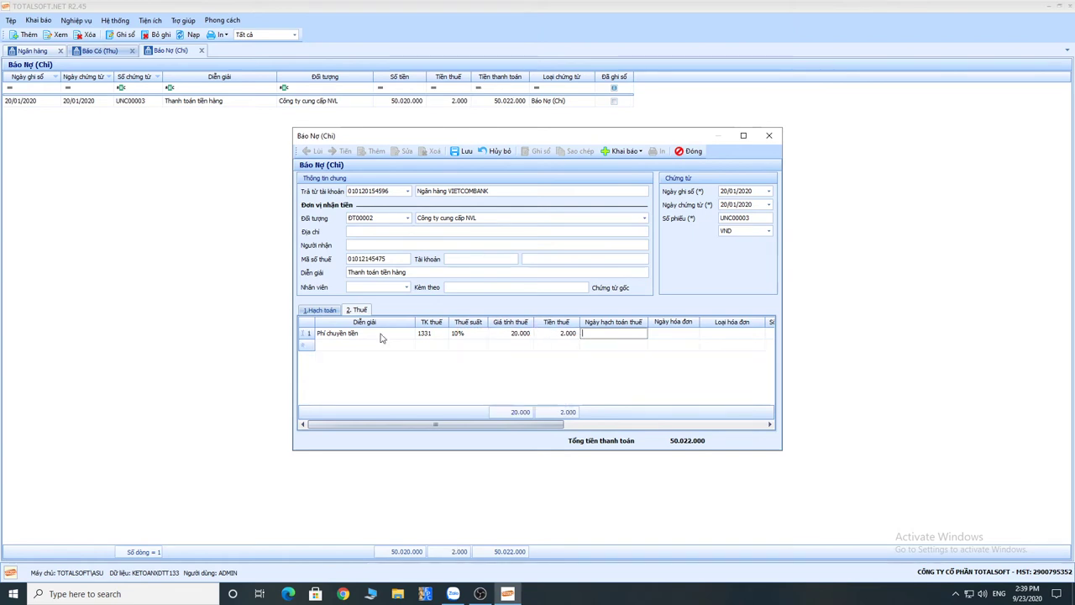
Set the tax line's posting date and invoice date to 20/01/2020.
type("02/01/2020")
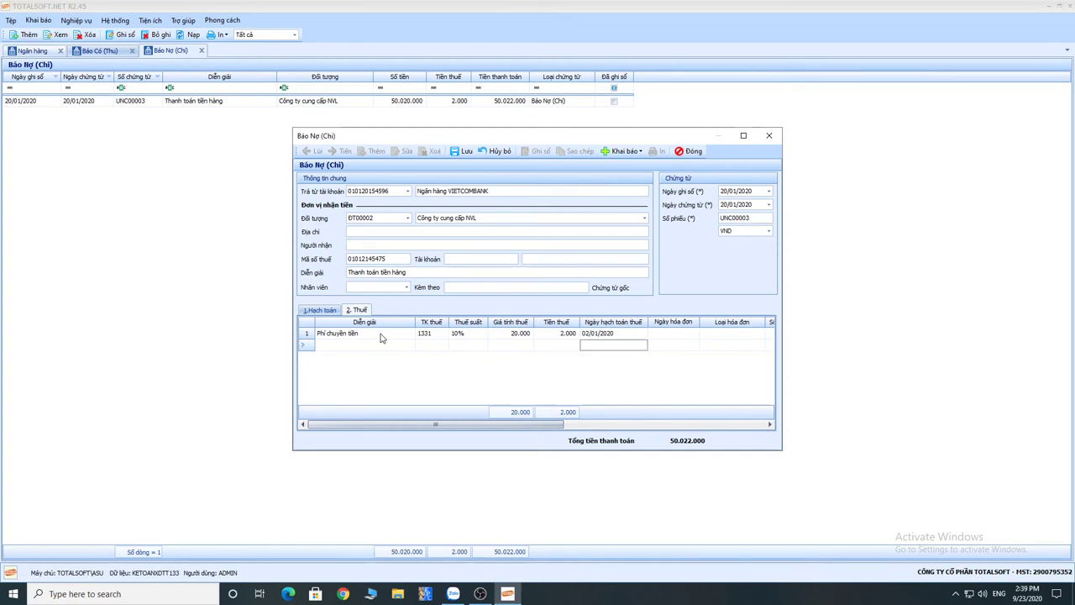
key("shift+Tab")
key("Tab")
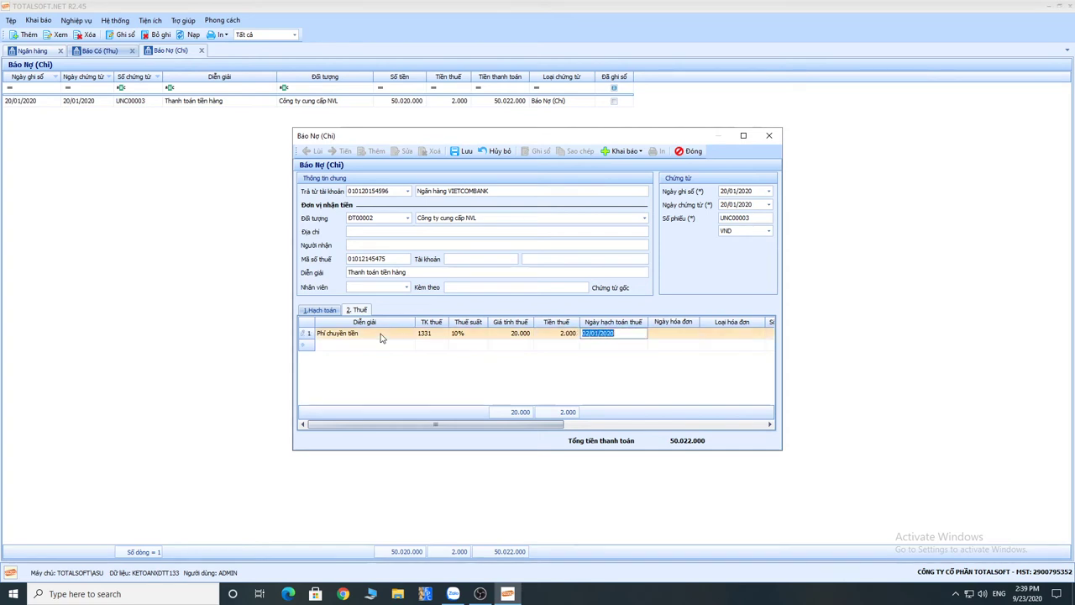
type("2002")
key("Left")
type("01")
key("Tab")
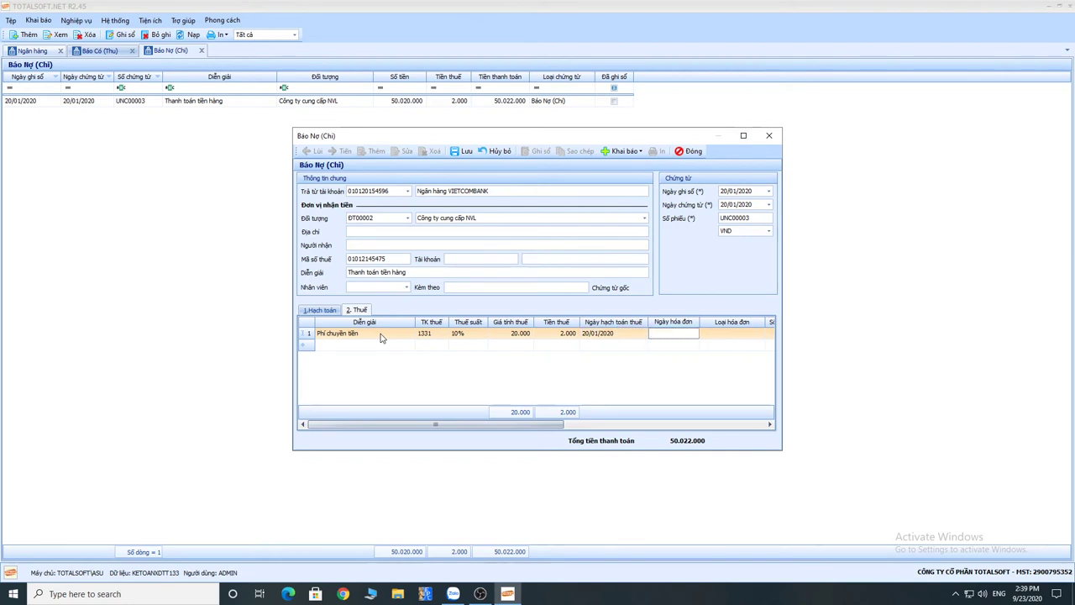
type("01/2020")
key("Tab")
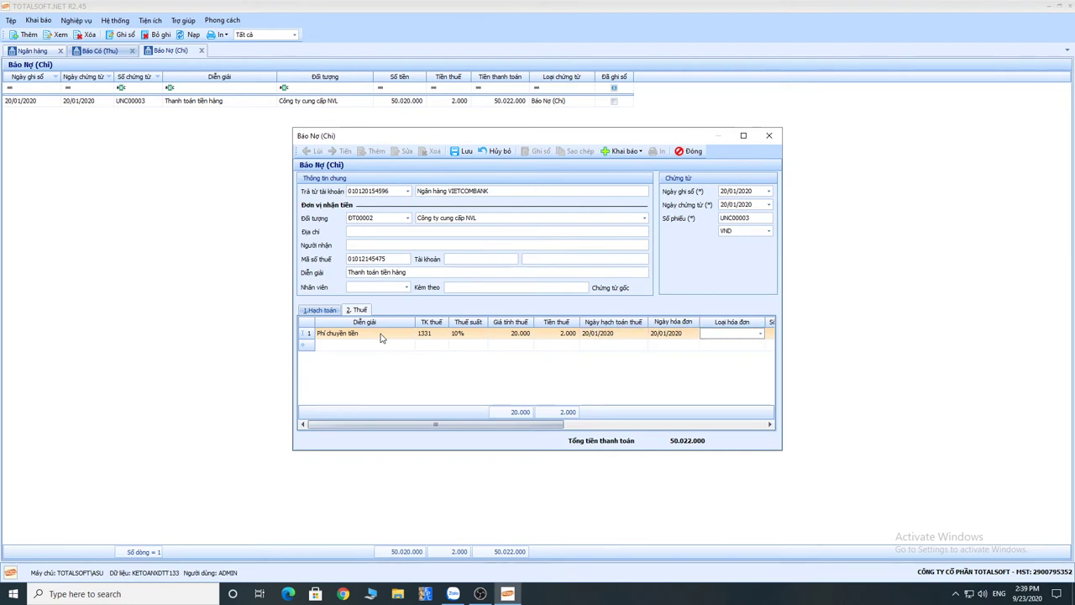
Set the tax line's invoice type to Hóa đơn GTGT, invoice number to 0234567 and goods/services group to 1.
left_click(763, 334)
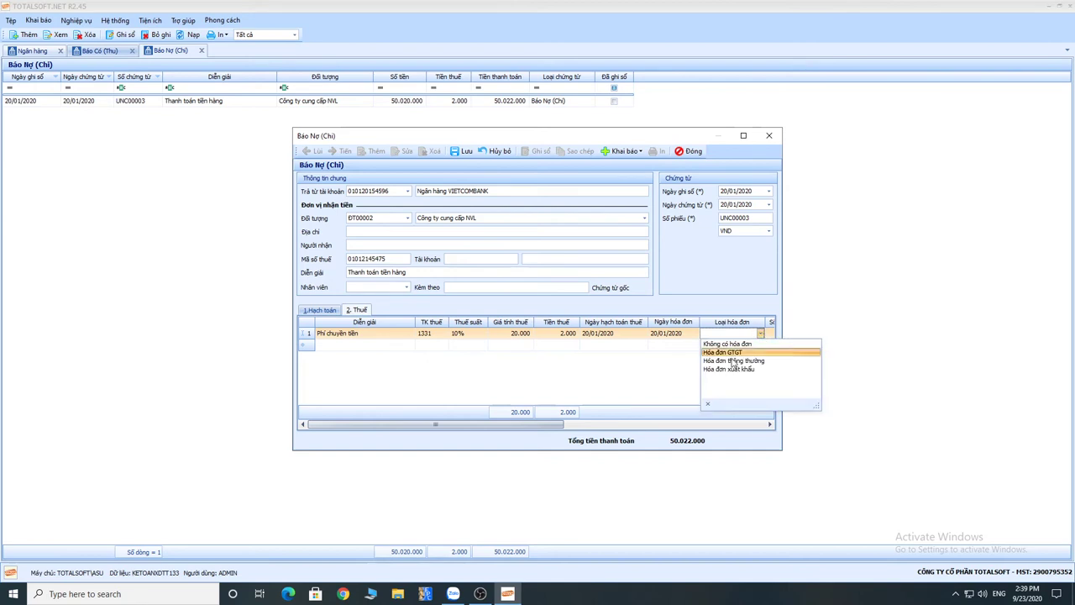
left_click(737, 352)
left_click_drag(544, 430, 667, 429)
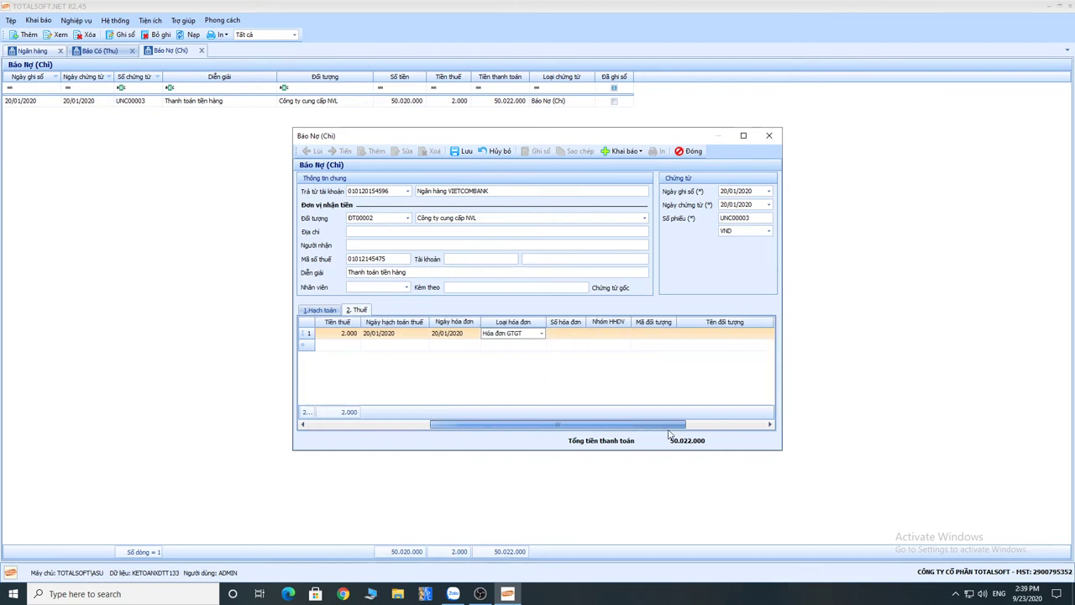
left_click(574, 333)
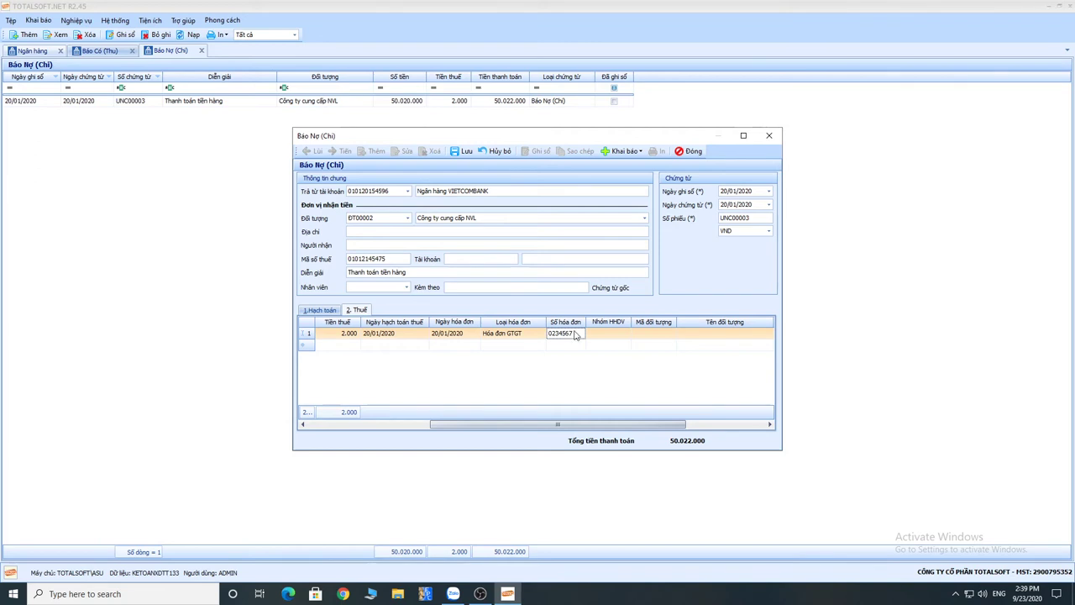
type("0234567")
left_click(626, 334)
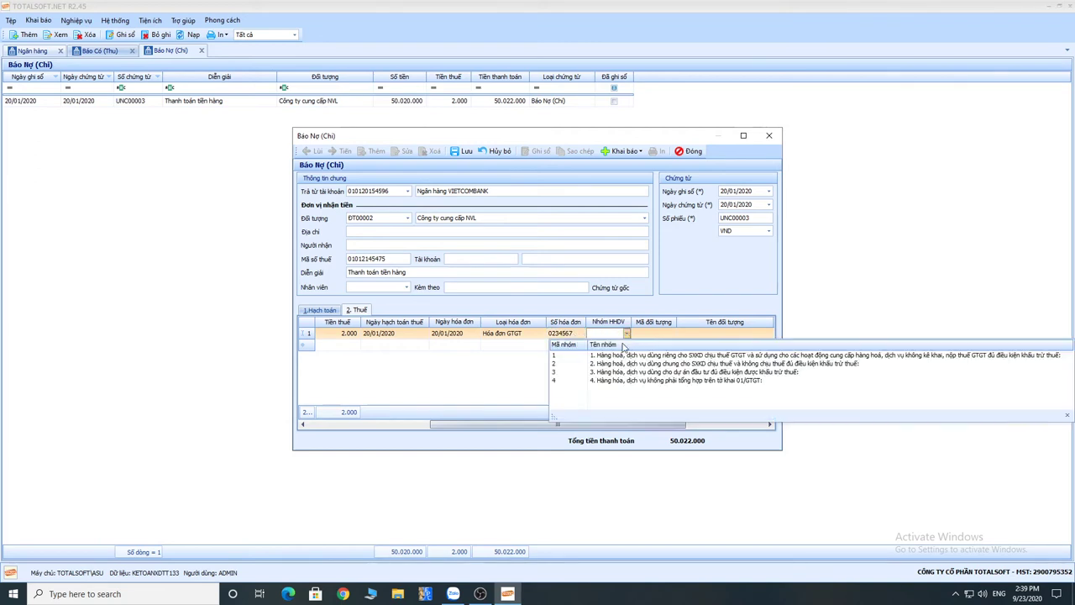
left_click(622, 357)
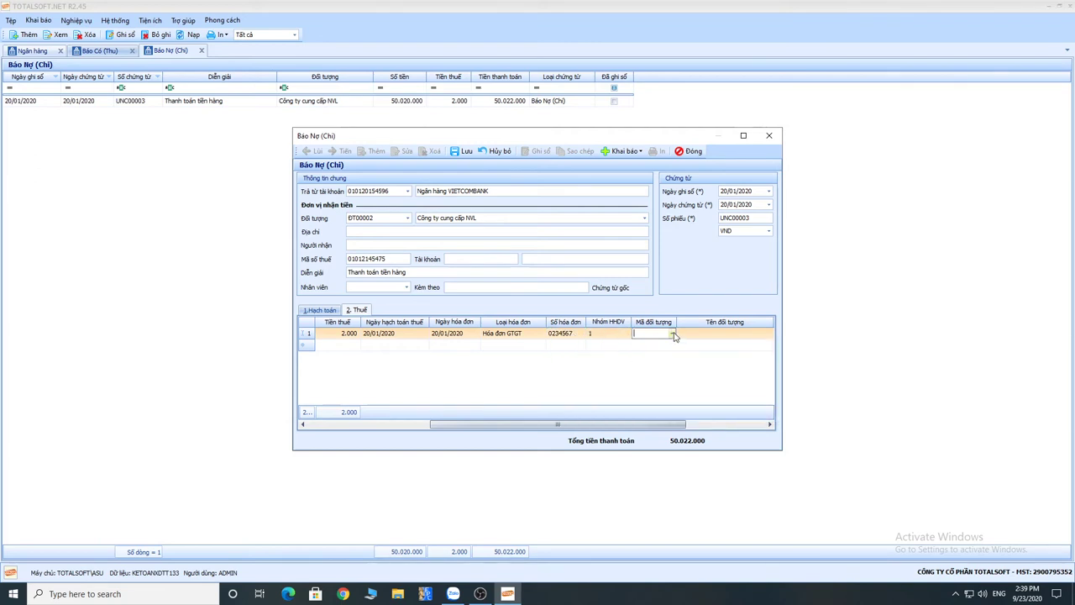
Assign Ngân hàng VIETCOMBANK as the tax line's counterparty and save the voucher.
left_click(672, 334)
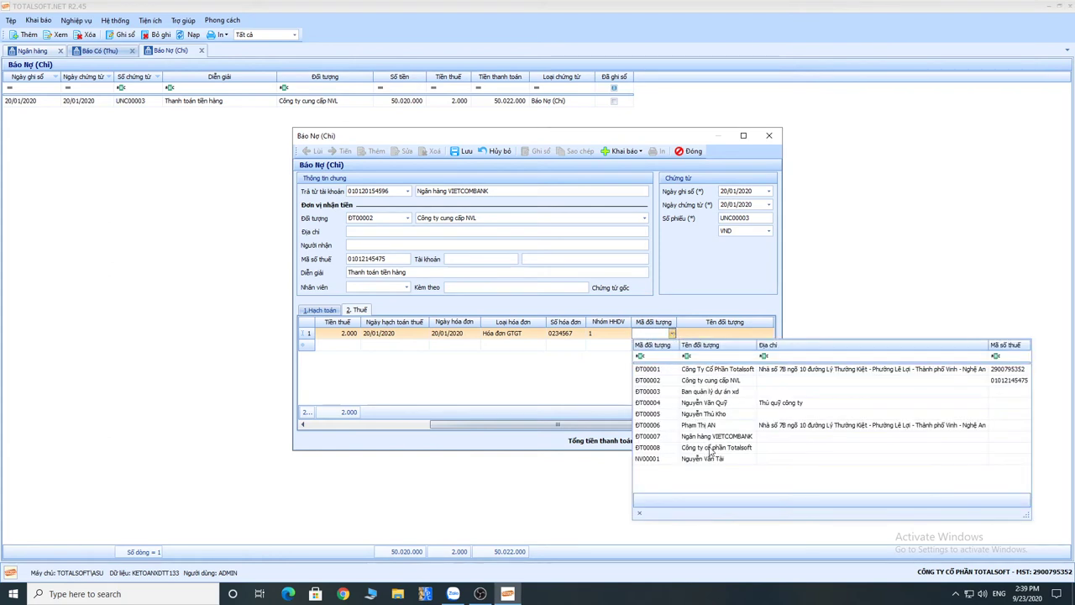
left_click(710, 436)
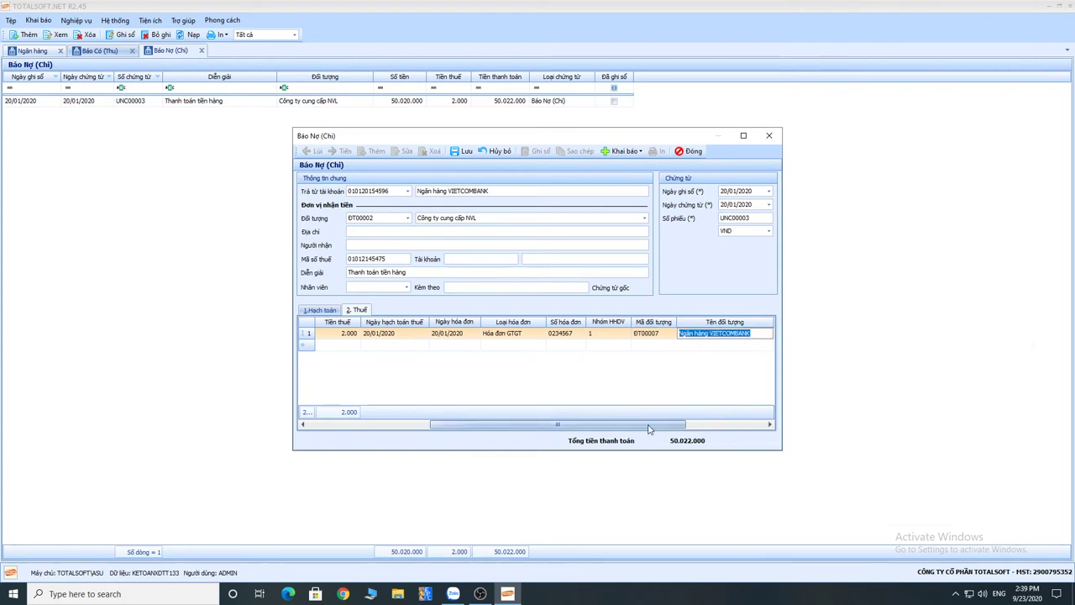
left_click_drag(653, 424, 732, 424)
left_click(654, 336)
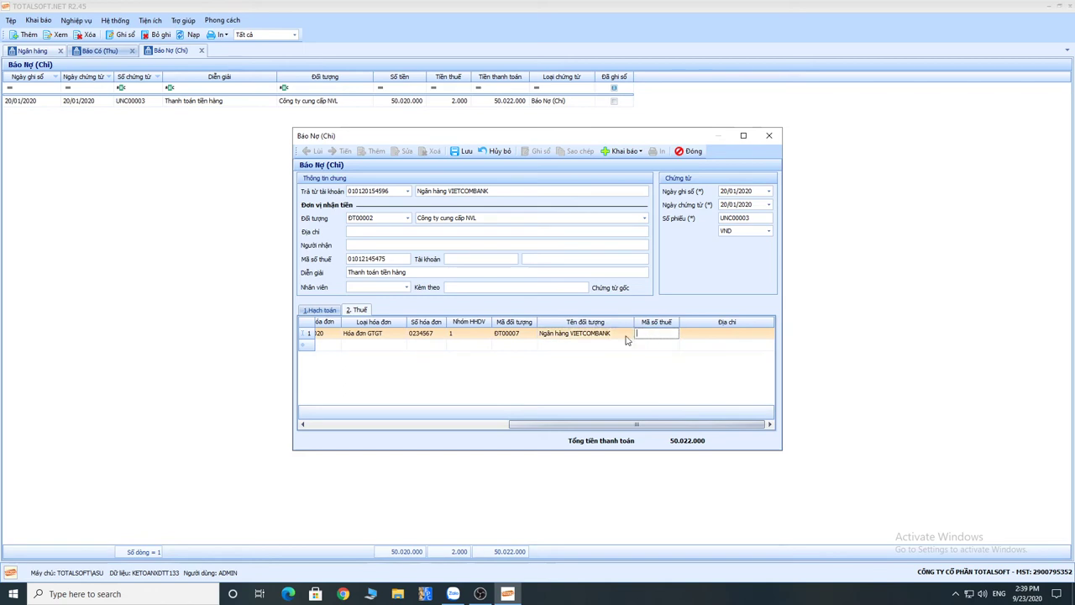
left_click_drag(620, 424, 378, 427)
left_click(324, 311)
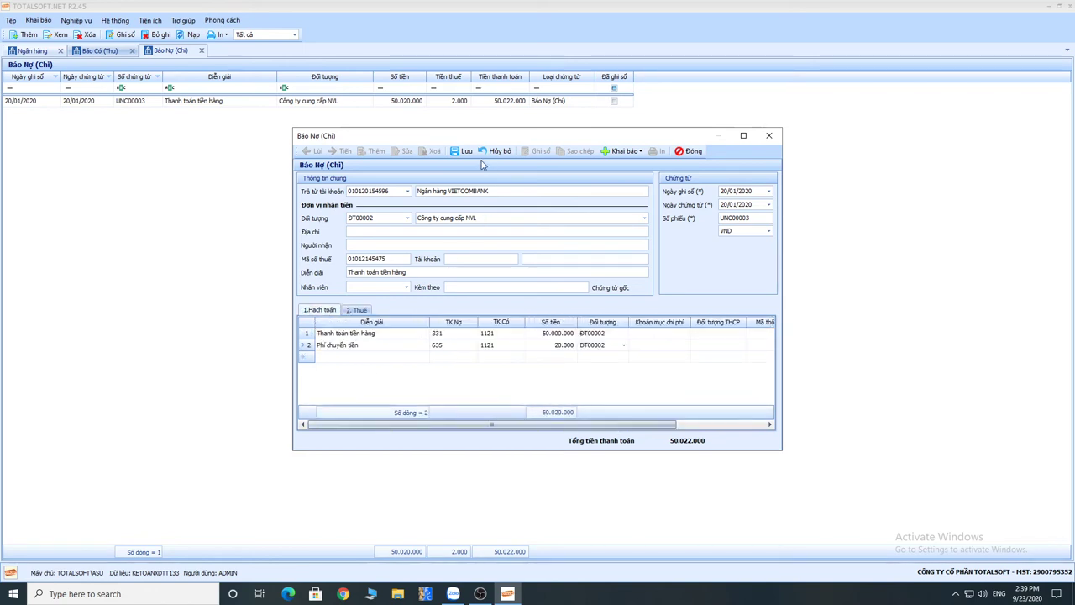
left_click(463, 152)
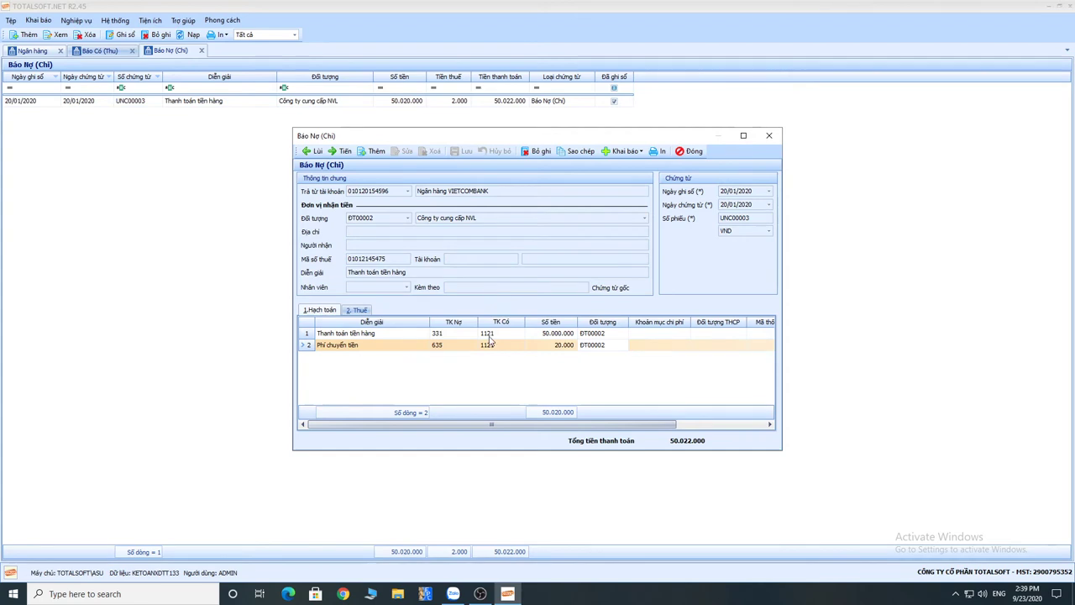
Check the saved voucher's tax and accounting lines and preview its Giấy báo nợ printout.
left_click(358, 310)
left_click(319, 310)
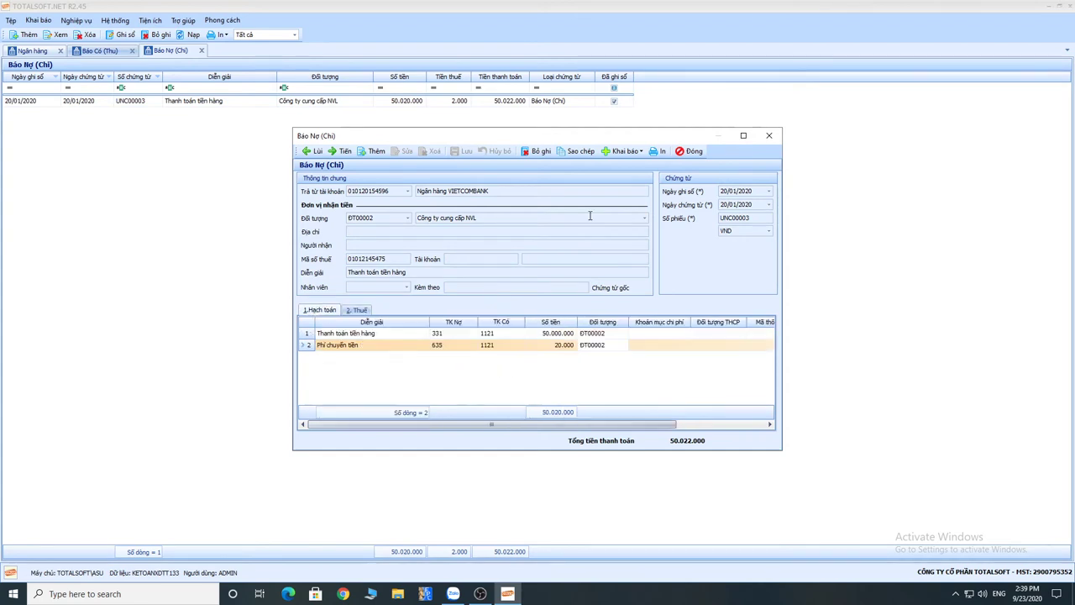
left_click(659, 153)
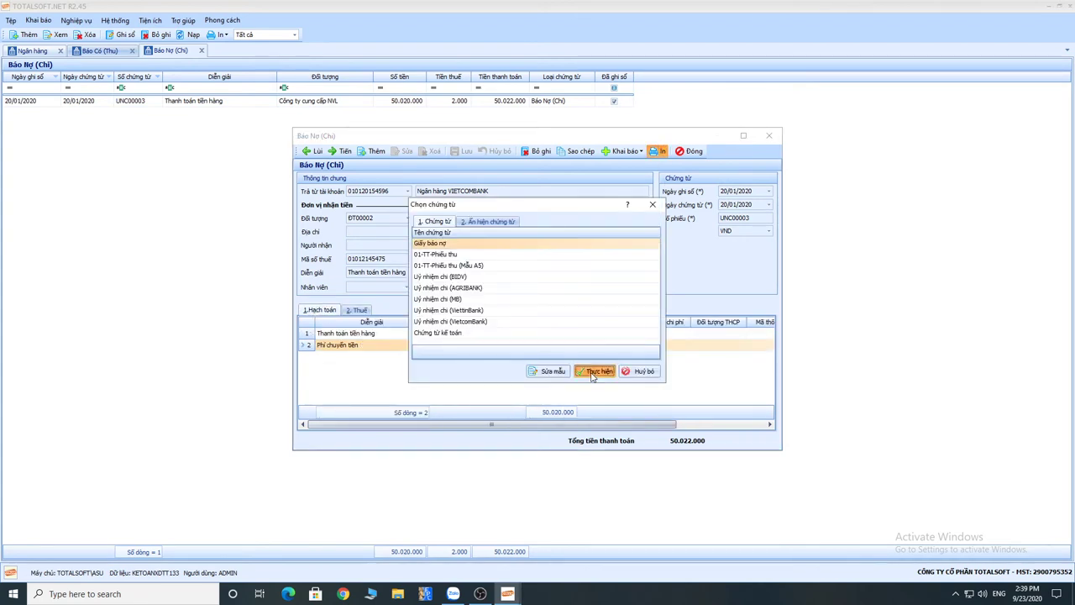
left_click(595, 372)
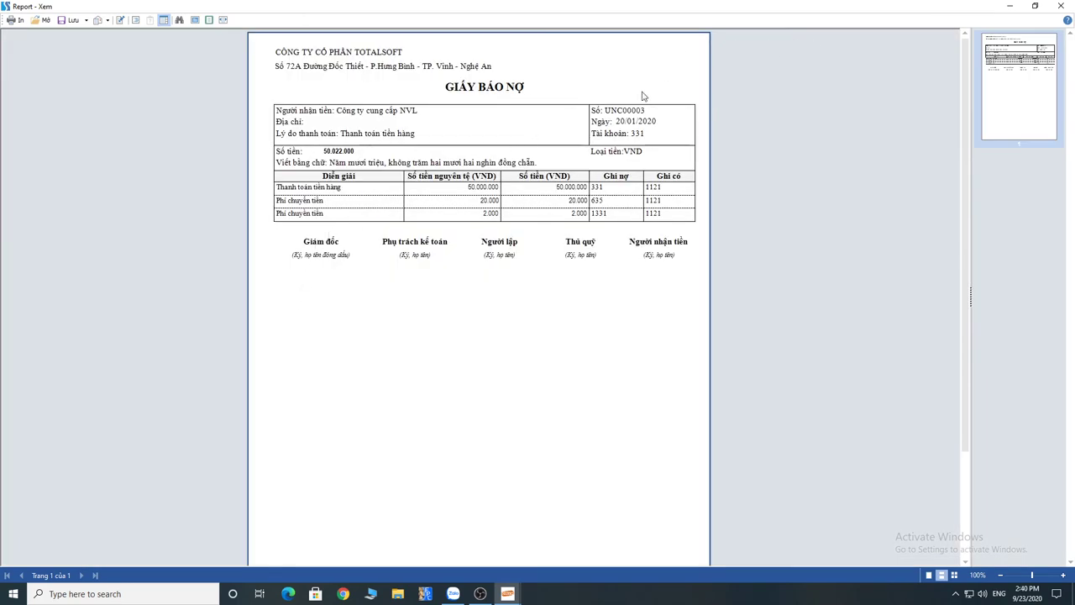
left_click(1061, 6)
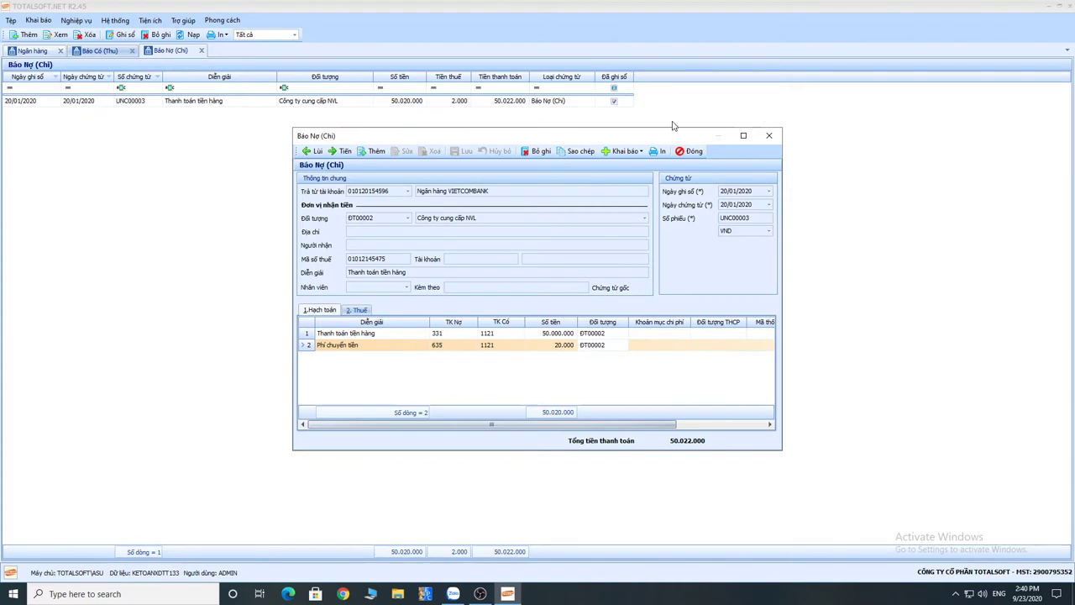
Preview the voucher as the Uỷ nhiệm chi (BIDV) payment order and close the preview.
left_click(659, 152)
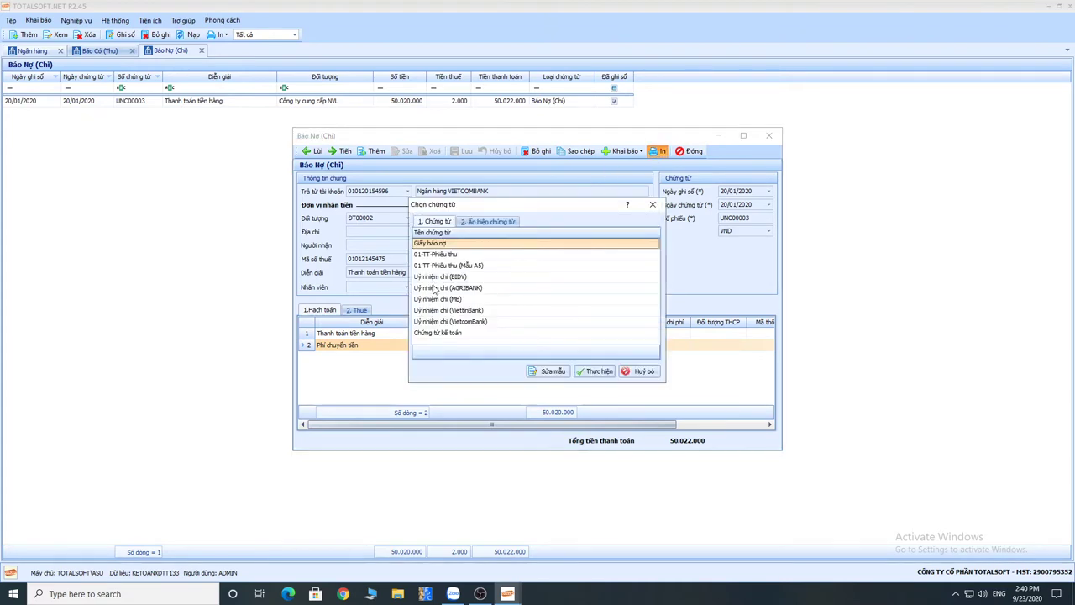
left_click(435, 279)
left_click(595, 371)
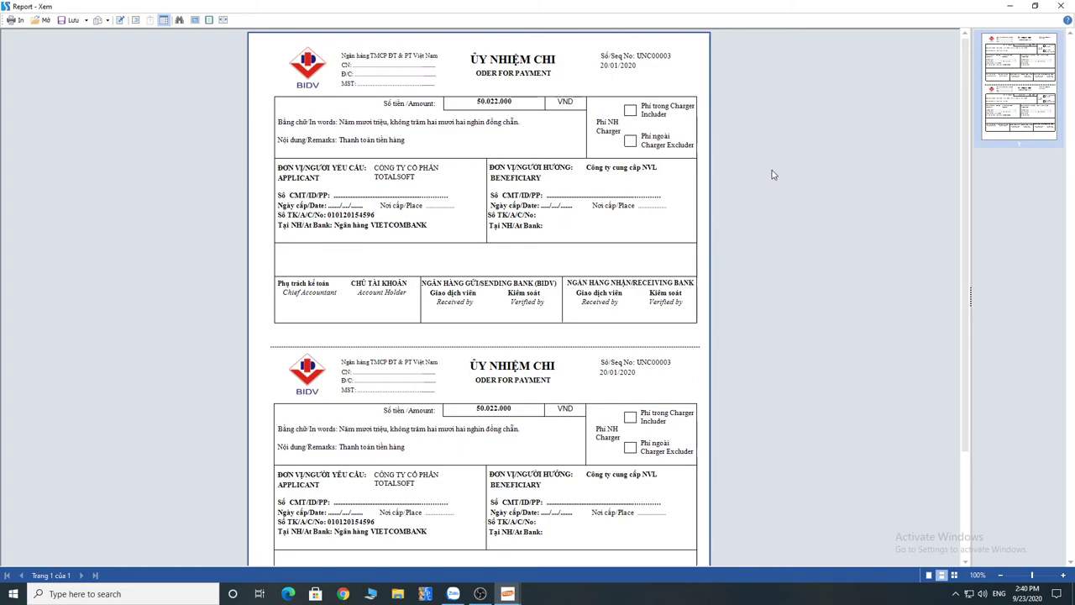
left_click(1061, 6)
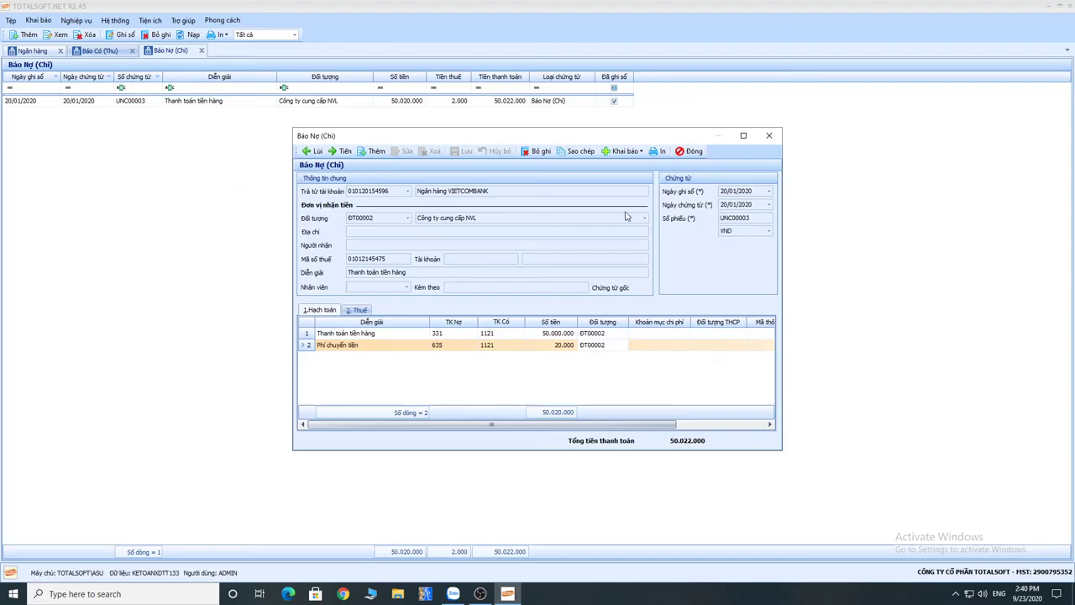
Look over the available print templates without printing, and start a new Báo Nợ (Chi) voucher.
left_click(657, 151)
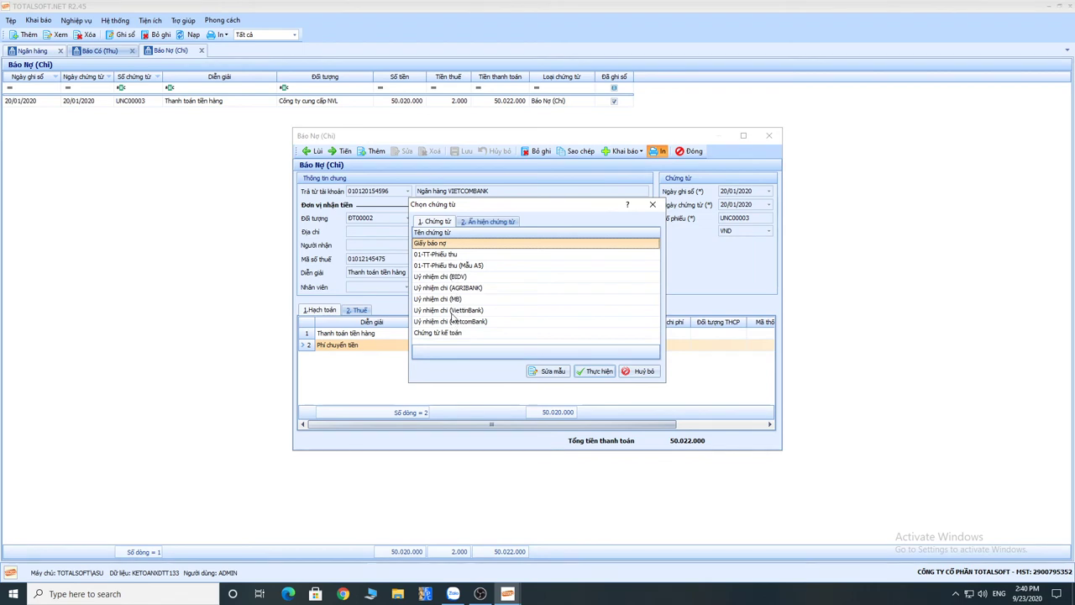
left_click(620, 369)
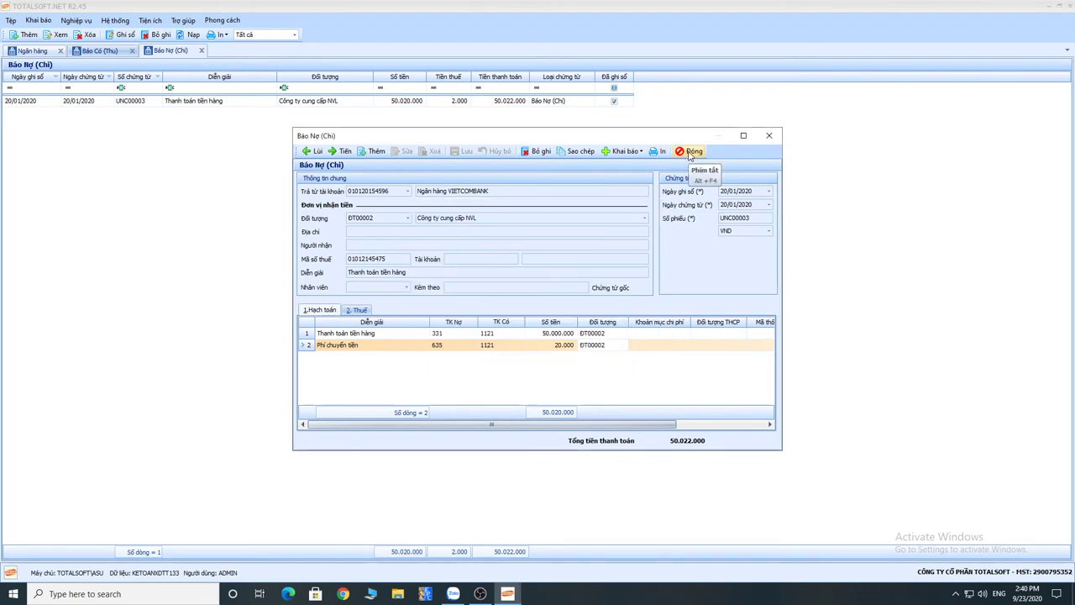
left_click(371, 151)
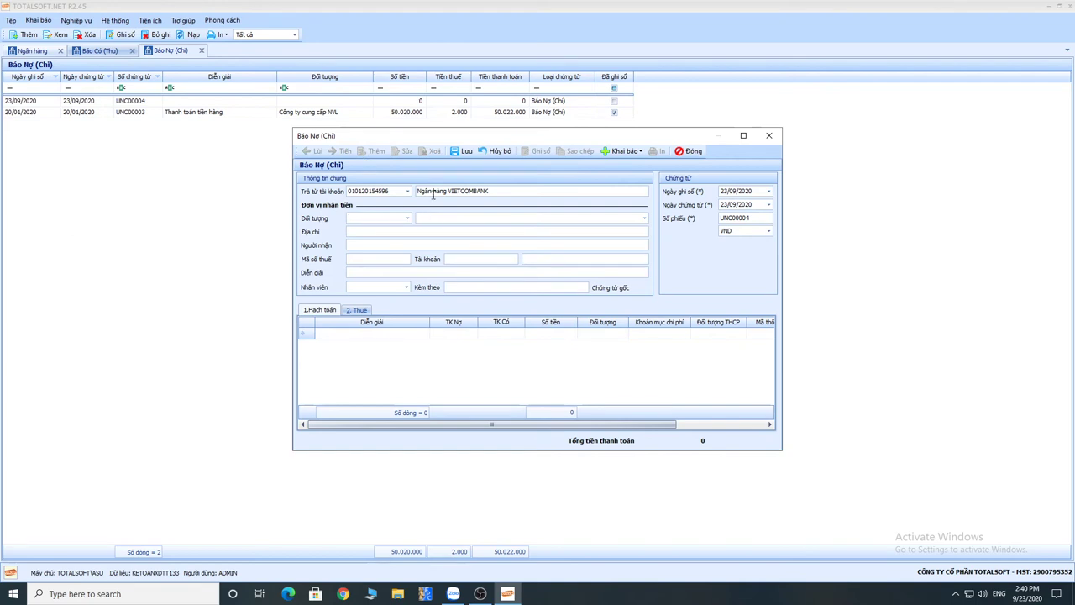
Set Công Ty Cổ Phần Totalsoft as the payee, the description to "Thanh toán tiền lãi vay" and the voucher date to 28/02/2020.
left_click(408, 218)
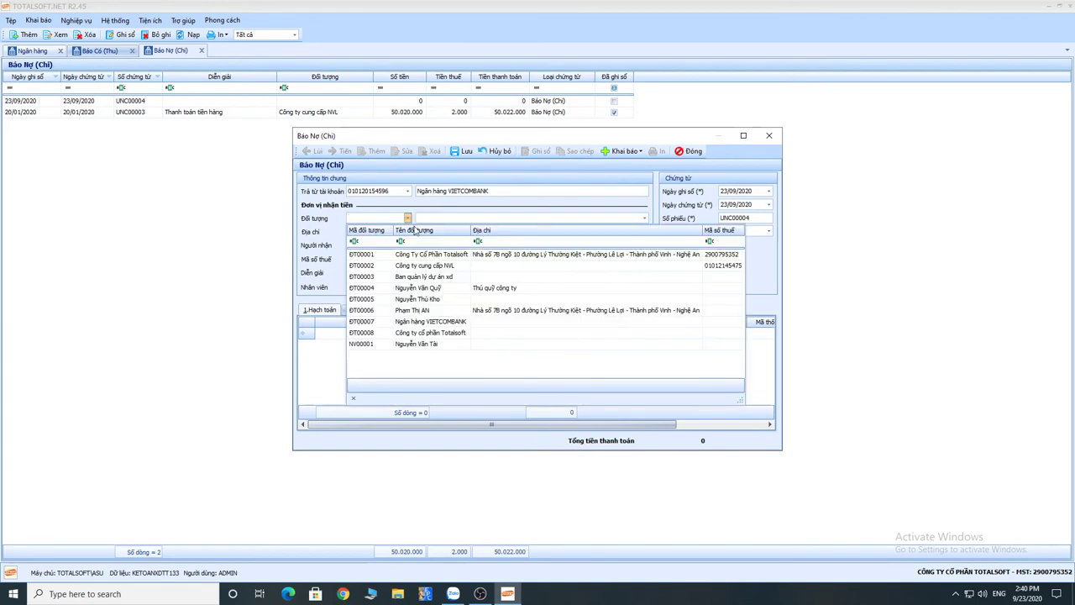
left_click(473, 252)
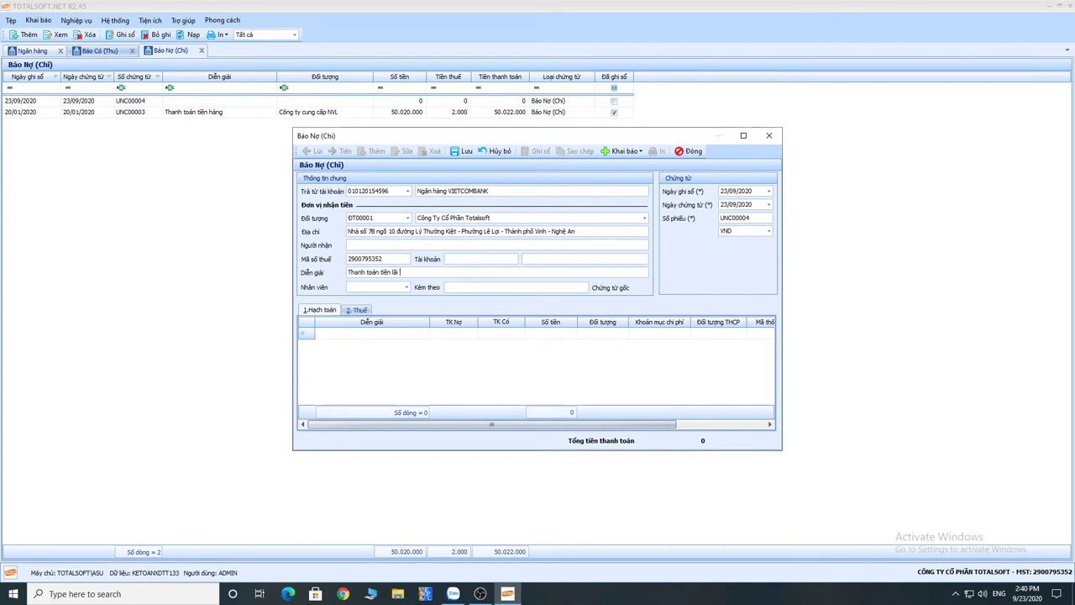
key("Tab")
type("28/02")
key("Tab")
key("Tab")
key("Tab")
key("Tab")
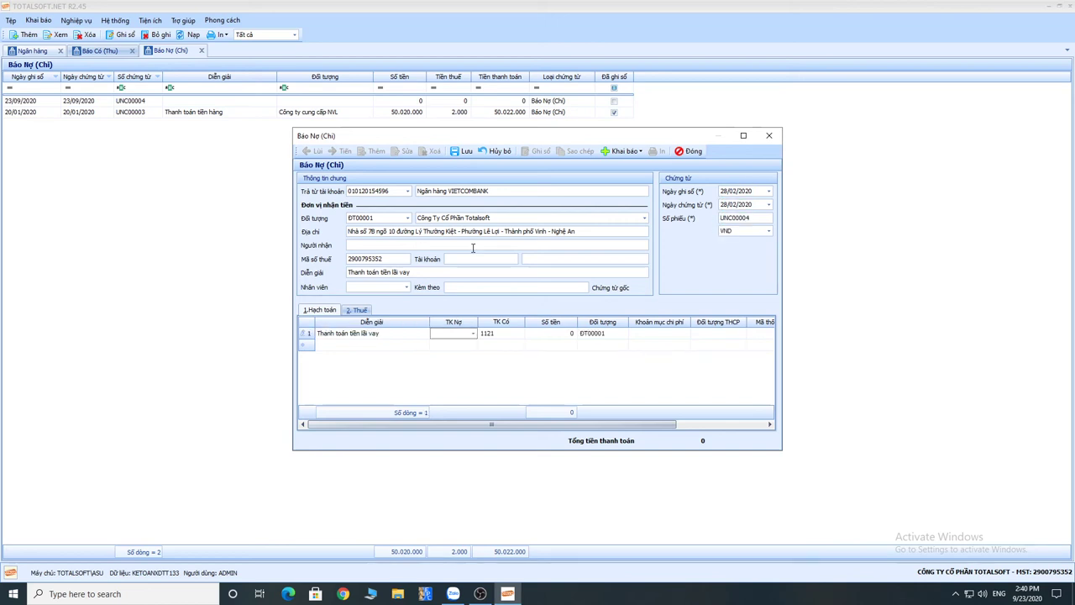
Complete the interest payment line with debit account 635 and amount 50.000, and save and close the voucher.
type("635")
key("Return")
key("Tab")
key("Tab")
key("Tab")
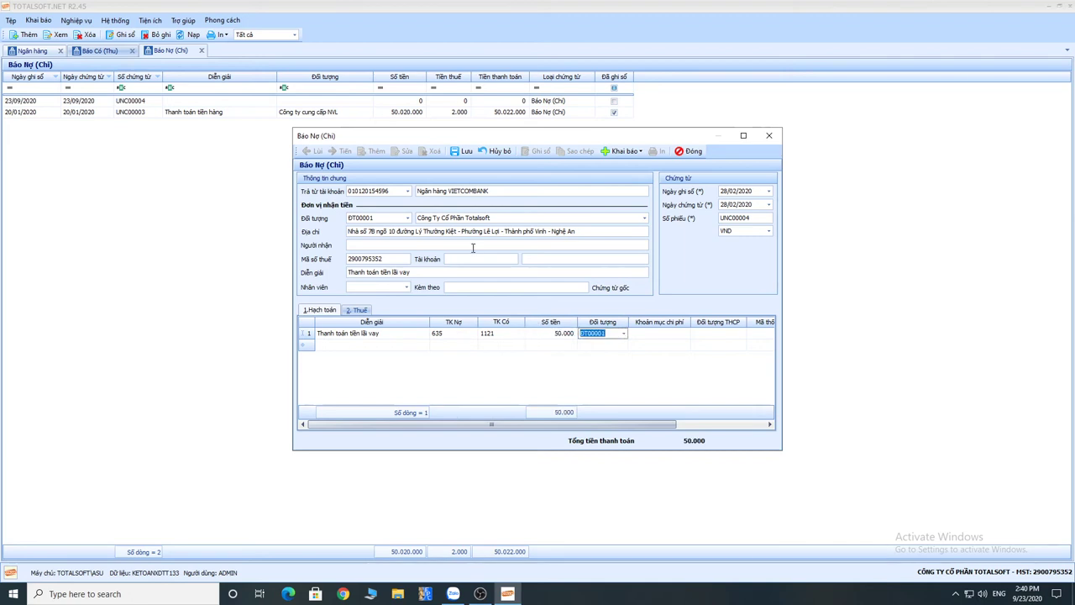
left_click(462, 152)
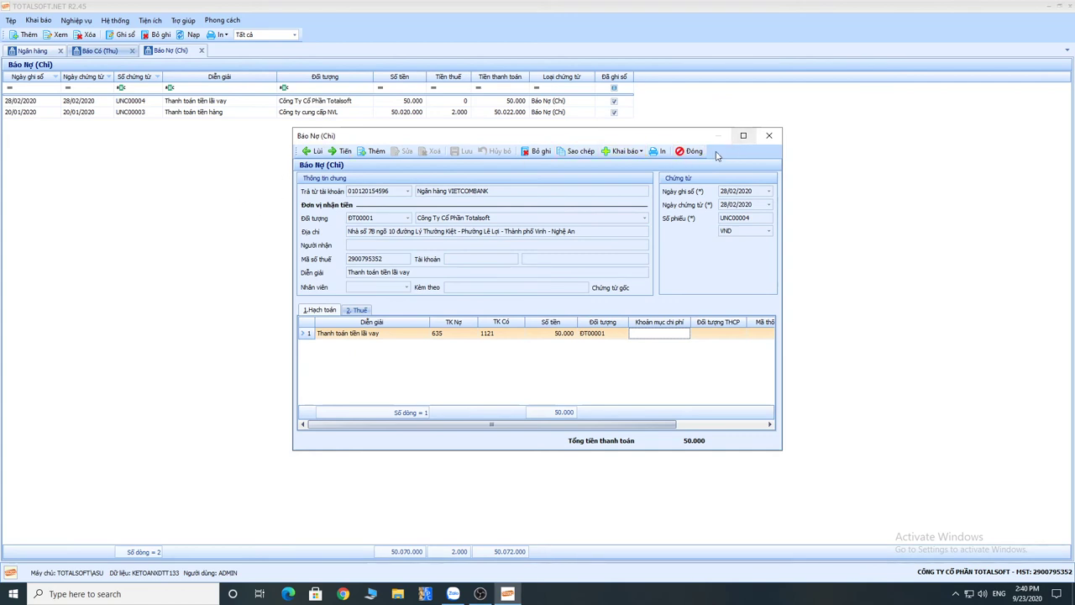
left_click(691, 151)
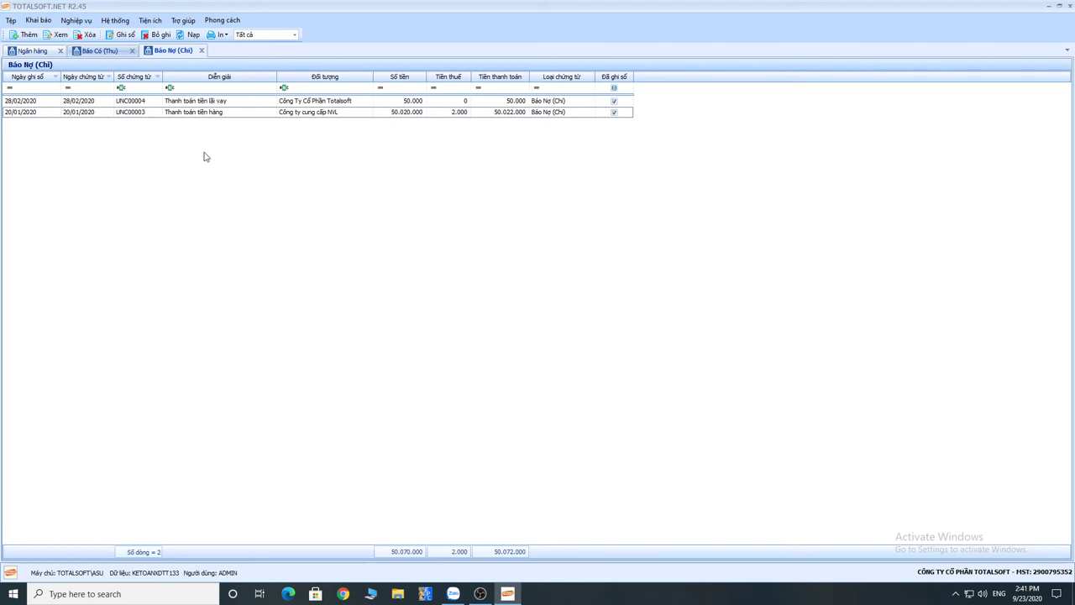
Create a new Chuyển tiền nội bộ voucher described as "Chuyển tiền từ tài khoản VC sang MB".
left_click(38, 51)
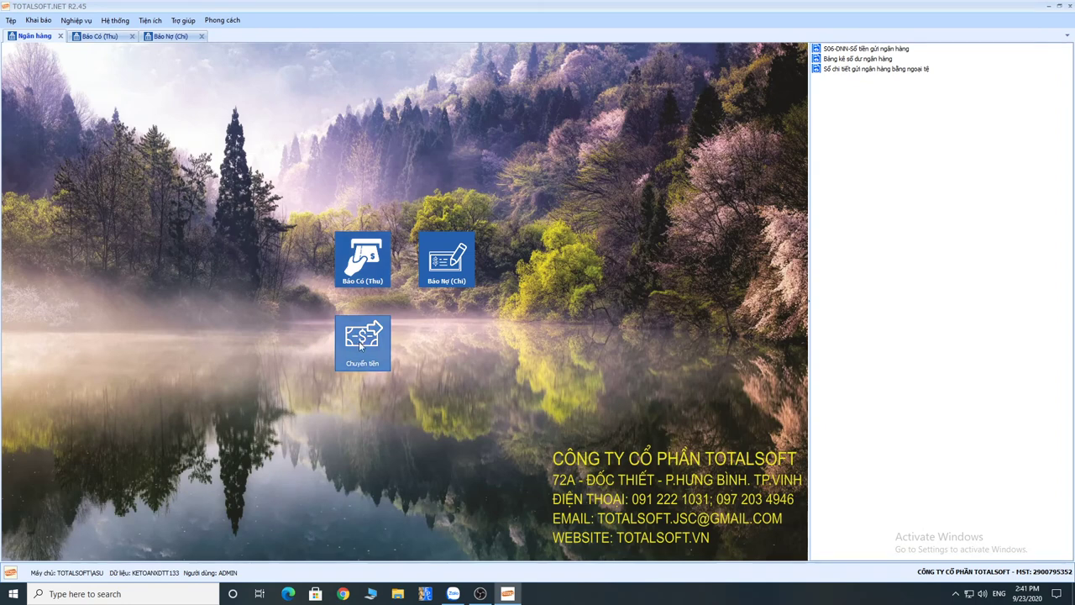
left_click(368, 361)
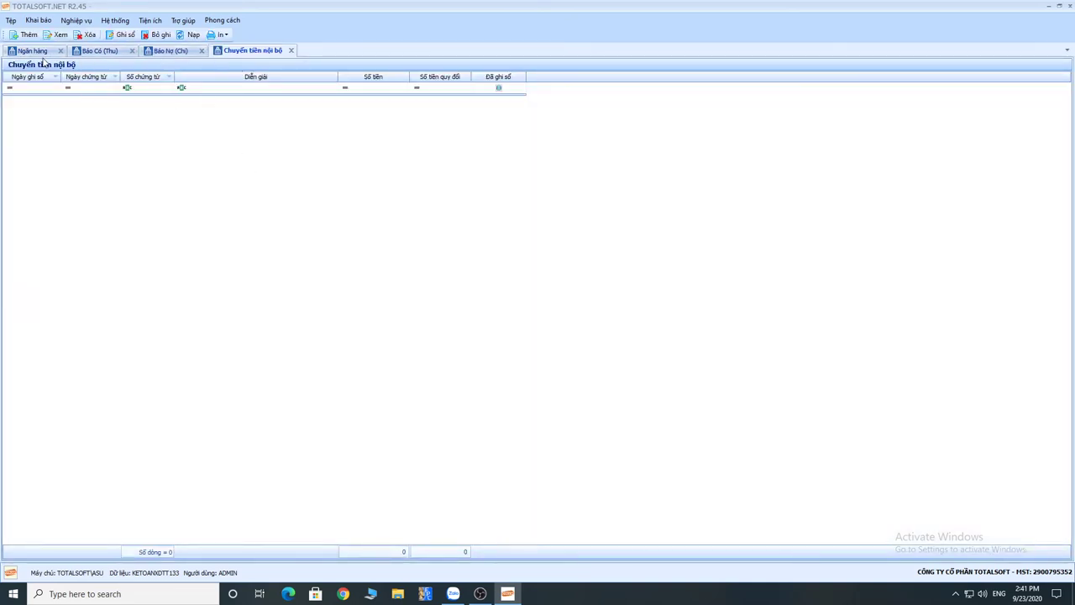
right_click(275, 128)
left_click(290, 130)
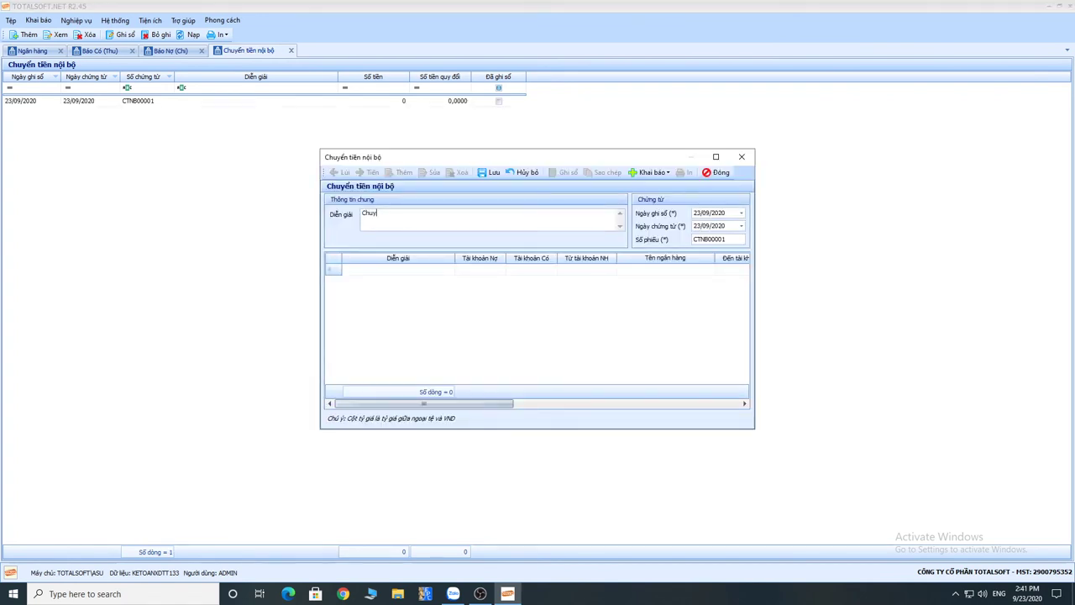
type("Chuyển tiền từ tài khoản VC sang MB")
key("ctrl+a")
key("BackSpace")
key("Tab")
left_click(620, 214)
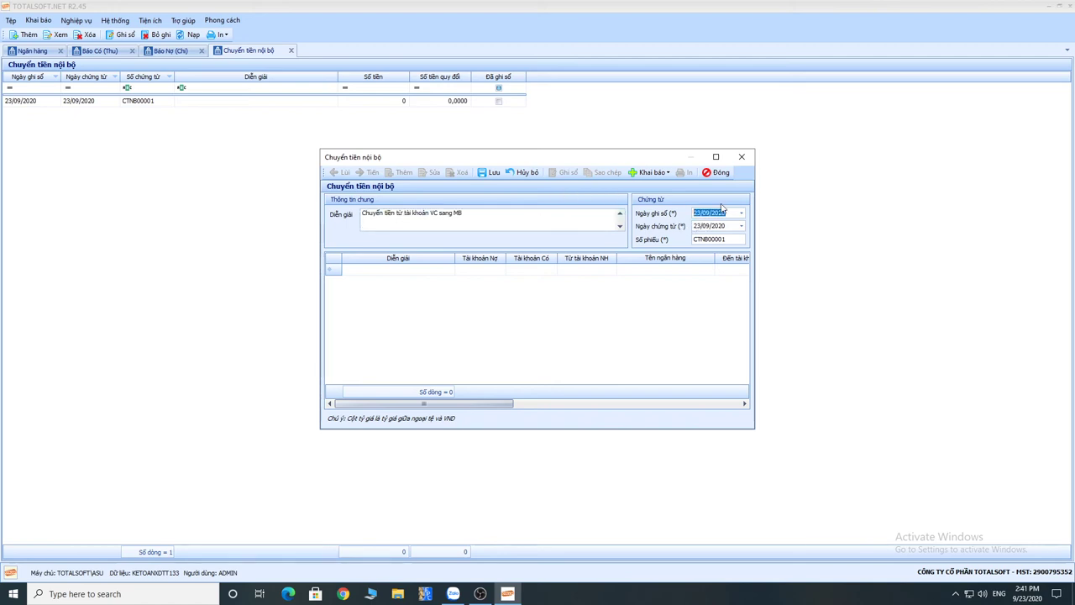
Date the transfer voucher 03/01/2020 and add an accounting line with debit account 1121 and credit account 1121.
type("03012020")
key("Tab")
key("Tab")
key("Tab")
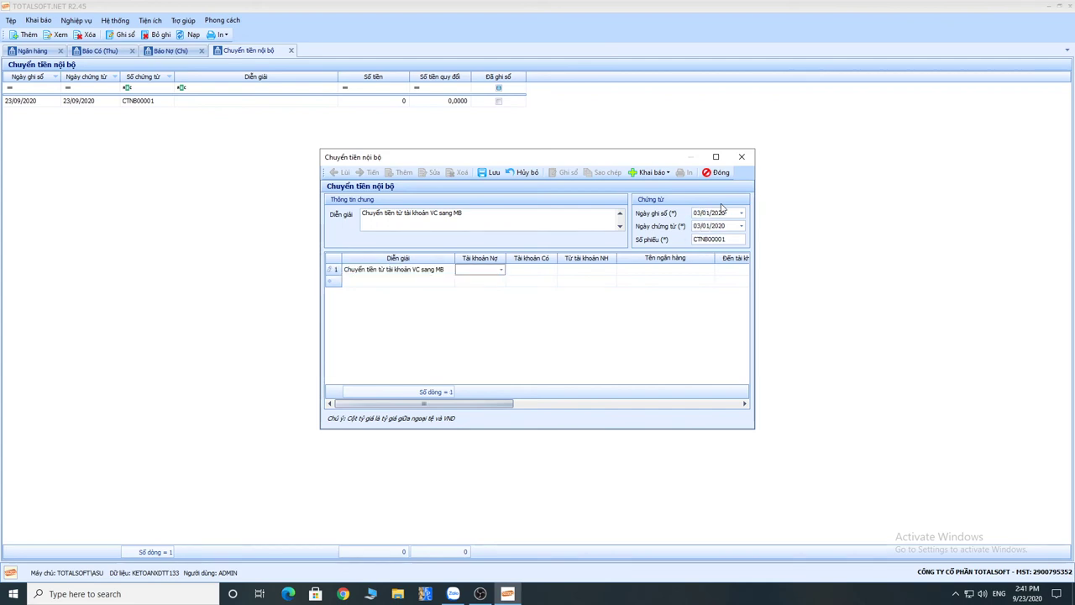
type("1121")
key("Tab")
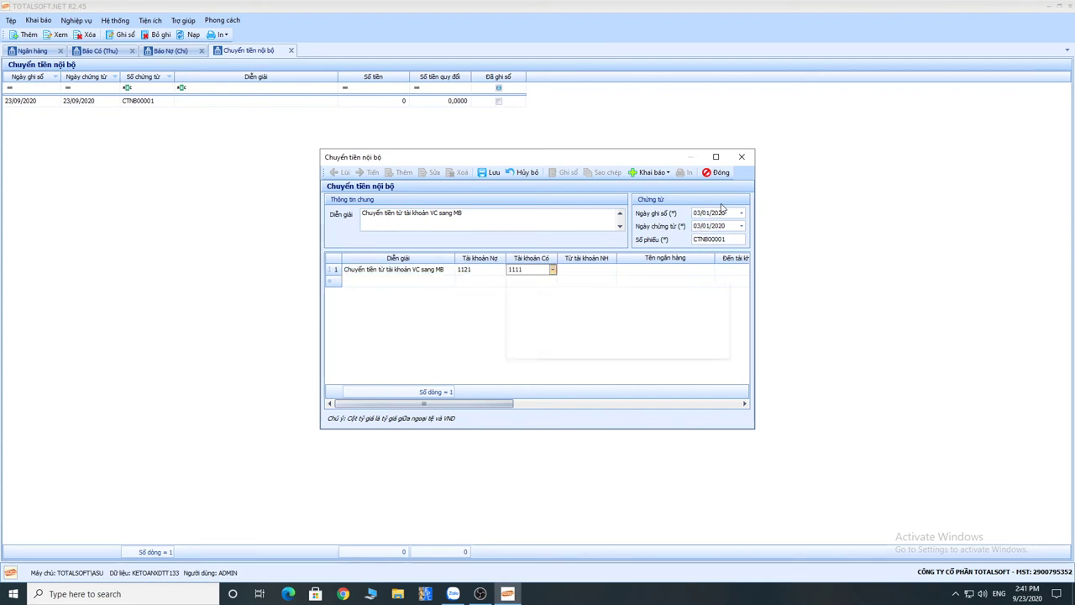
type("1121")
key("Tab")
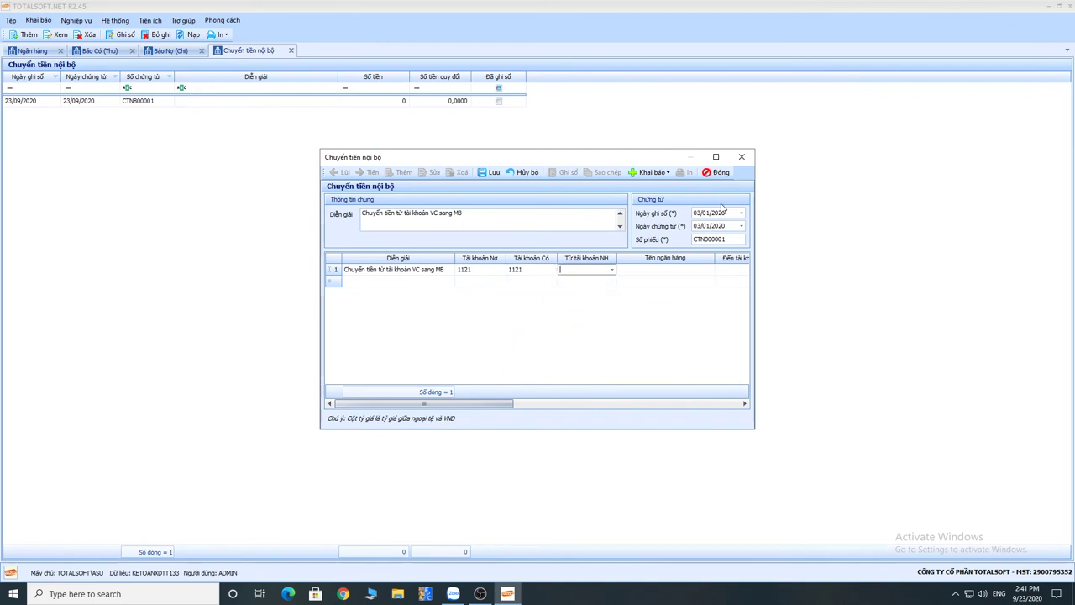
Set the line's source bank account to Ngân hàng VIETCOMBANK and the destination account to Ngân hàng MB.
left_click(611, 268)
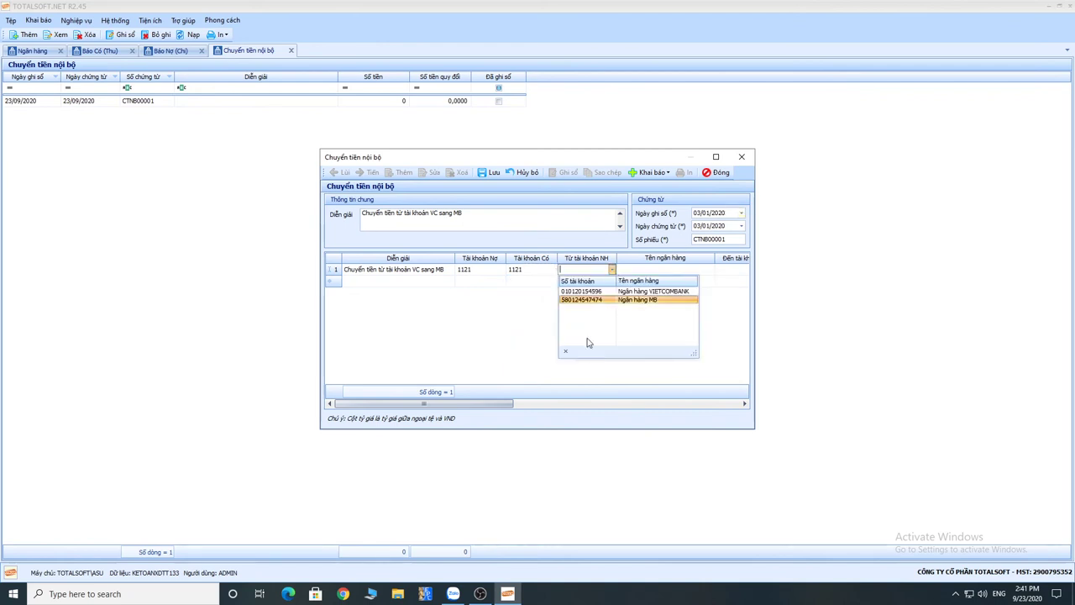
key("Return")
key("Tab")
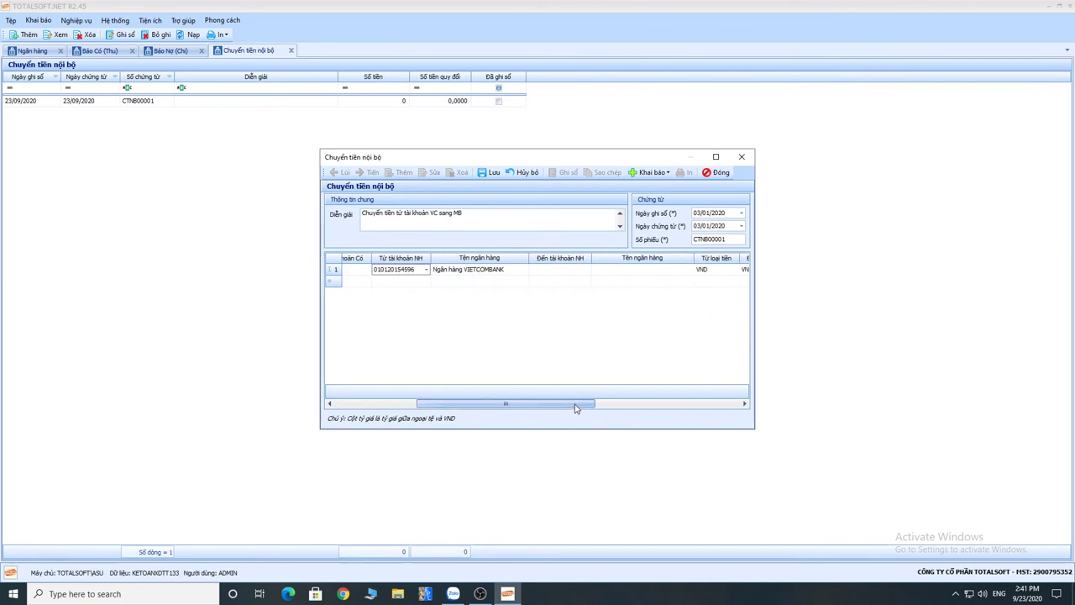
left_click(591, 270)
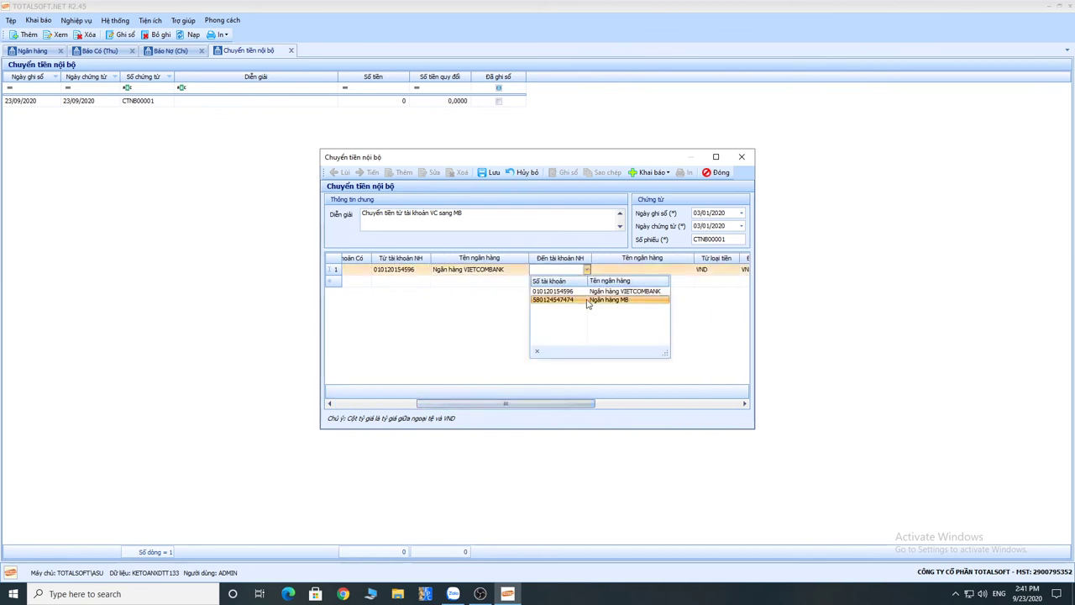
left_click(588, 303)
key("Tab")
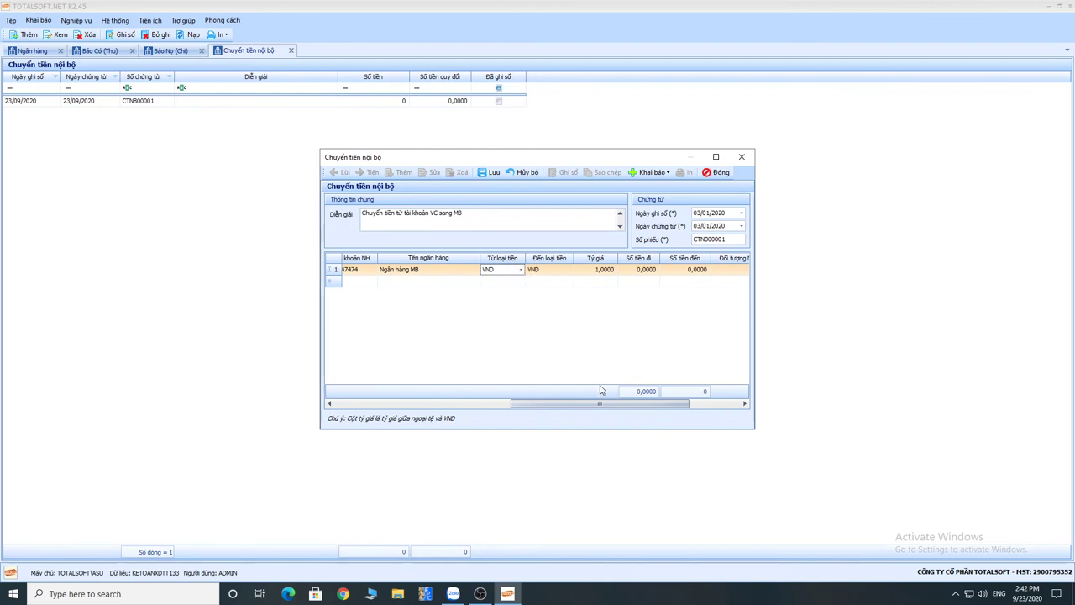
Keep VND as the currency and set the outgoing transfer amount to 50.000.000.
left_click_drag(600, 406, 623, 407)
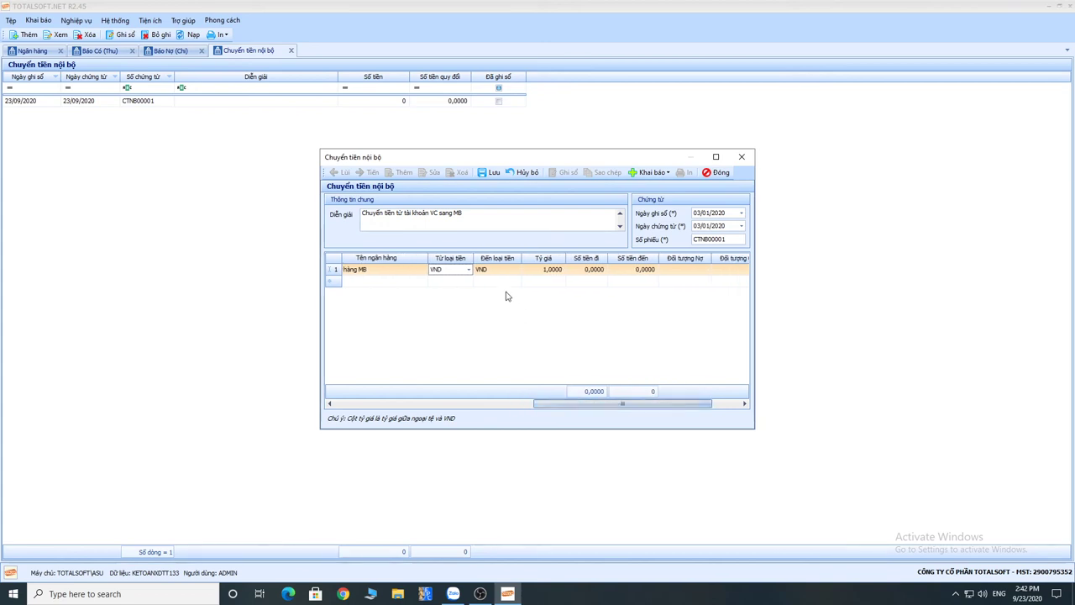
left_click(468, 269)
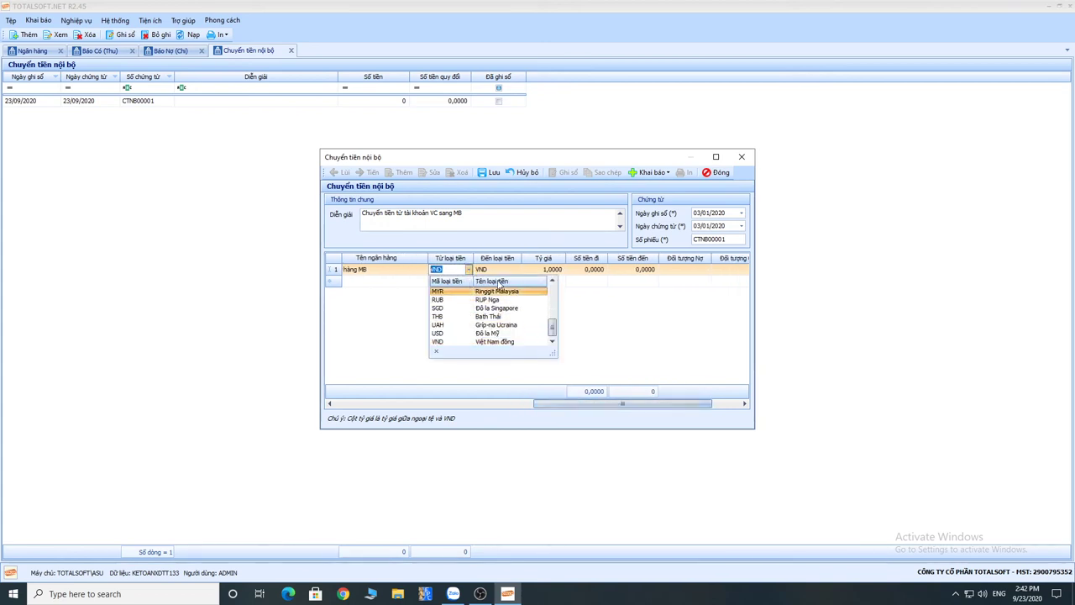
left_click(638, 317)
left_click(576, 273)
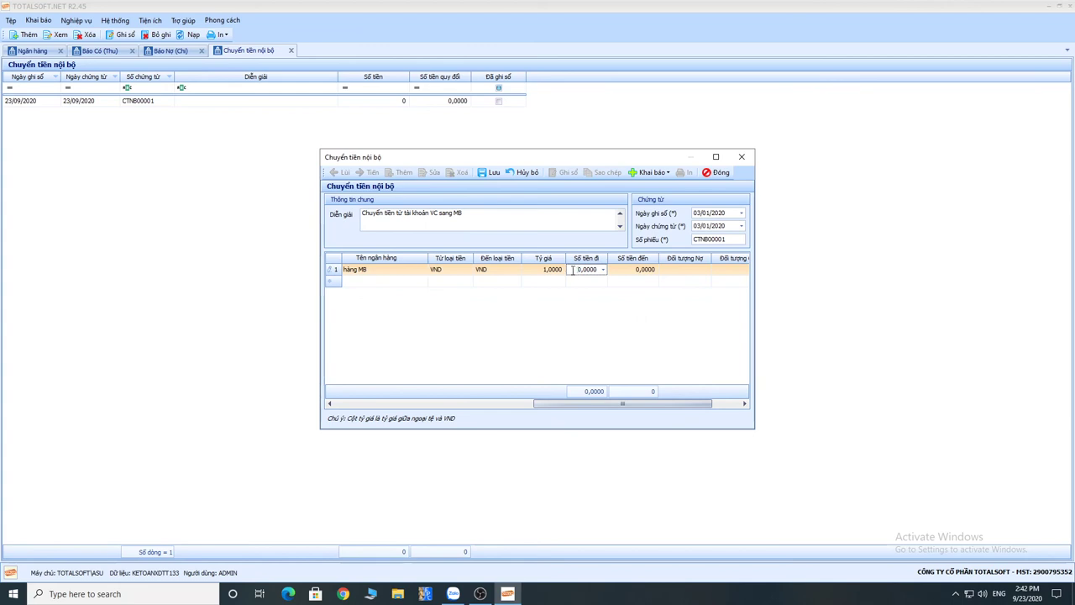
type("50000000")
key("Tab")
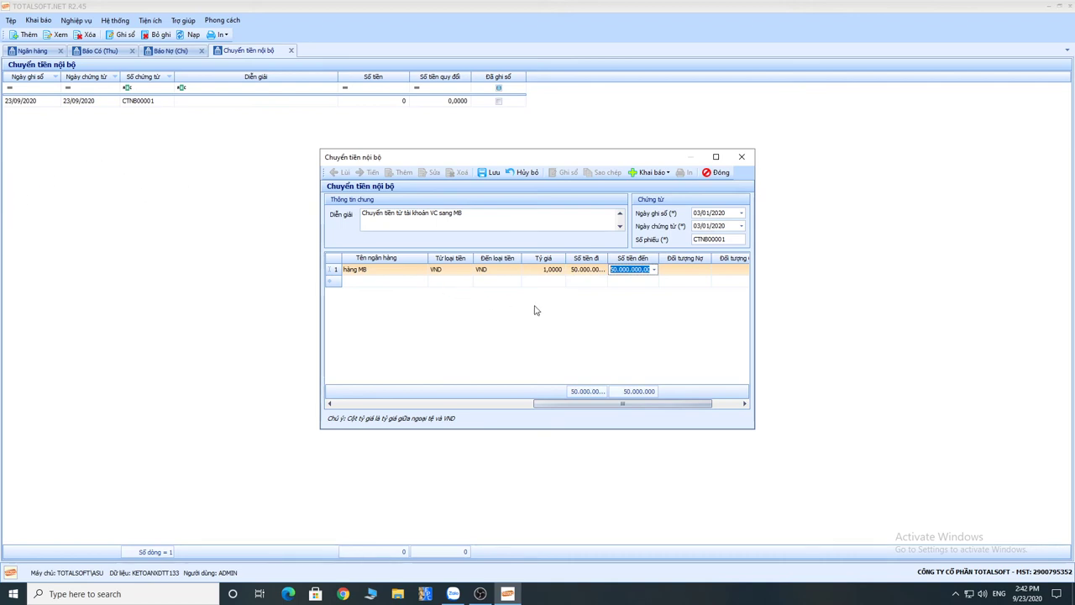
Assign Công Ty Cổ Phần Totalsoft (ĐT00001) as both the debit and credit counterparty of the transfer line.
left_click_drag(610, 408, 637, 408)
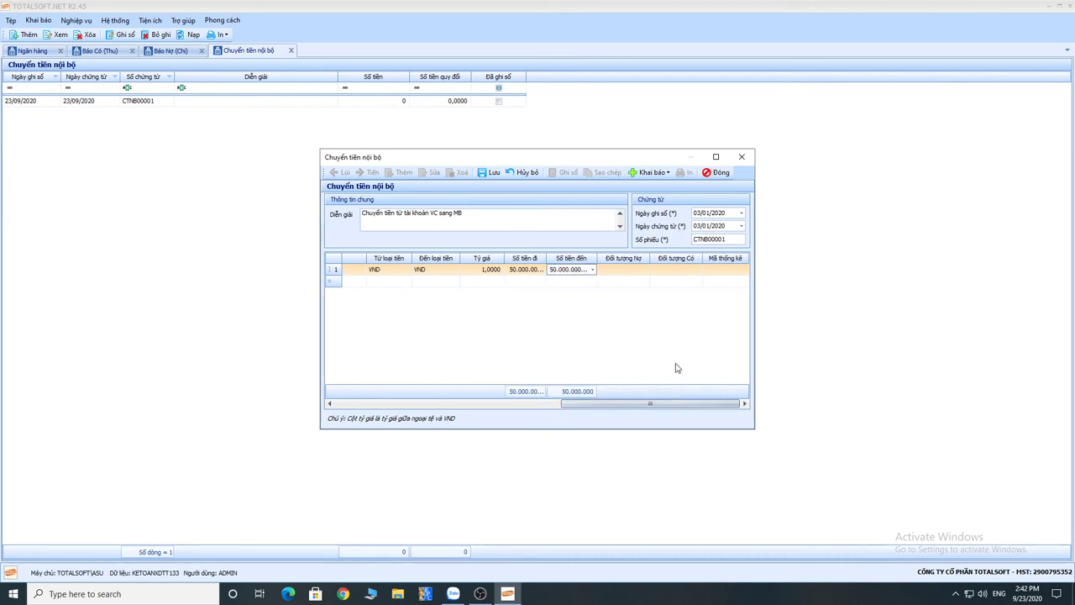
left_click(648, 273)
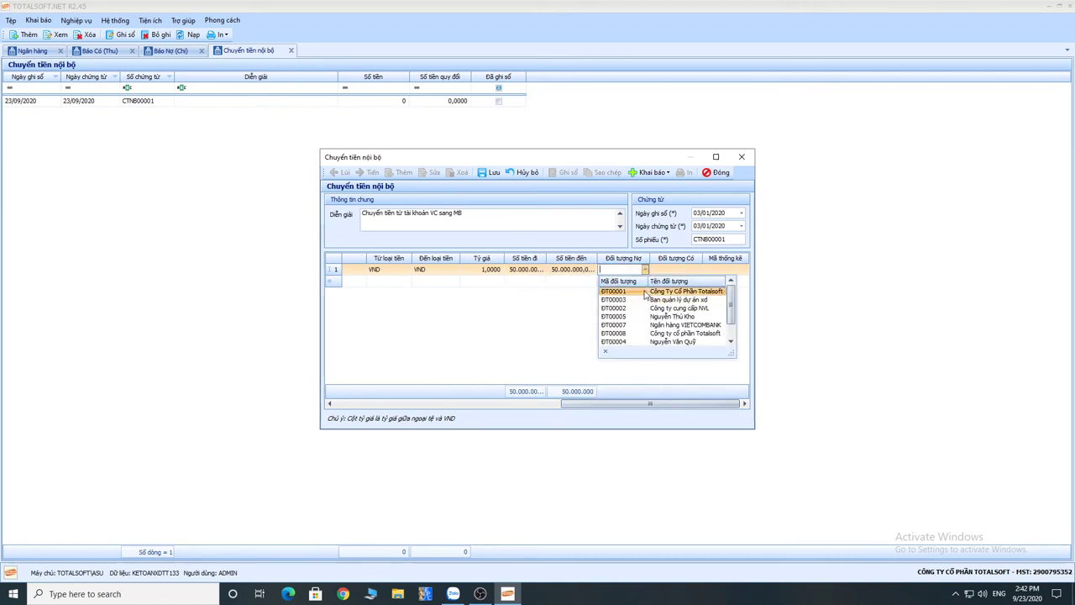
left_click(645, 291)
left_click(699, 271)
left_click(672, 292)
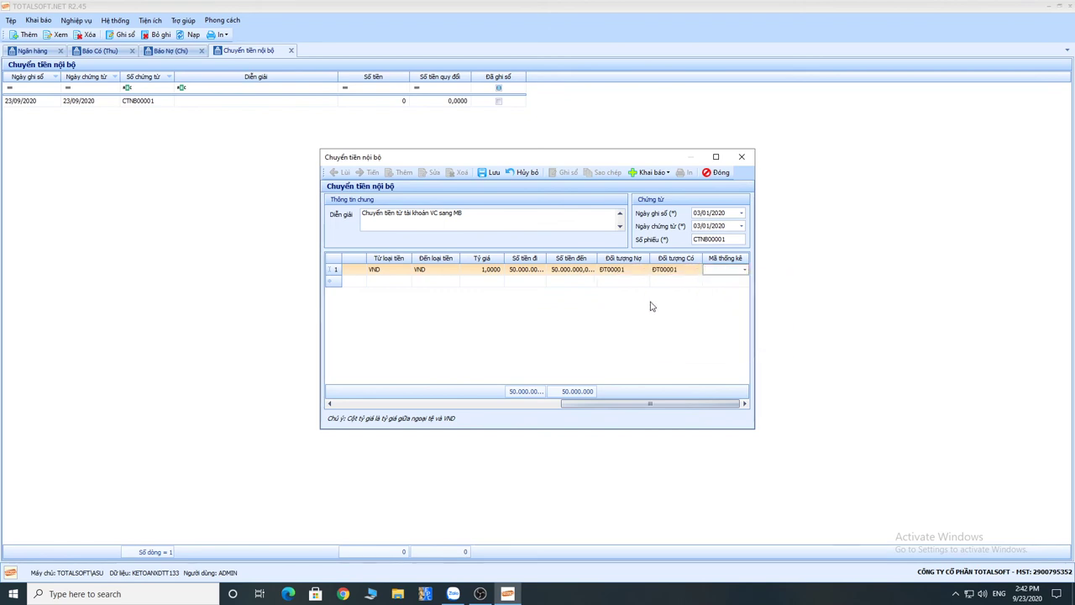
Check the start of the transfer line, save the internal transfer voucher and close it.
left_click_drag(648, 403, 401, 341)
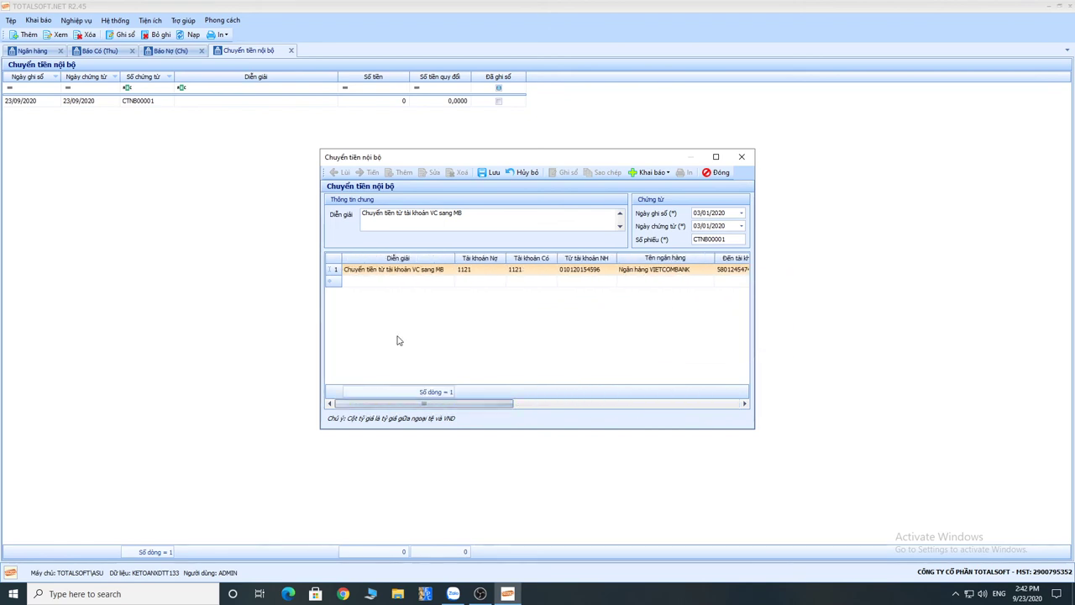
left_click(494, 172)
left_click(719, 172)
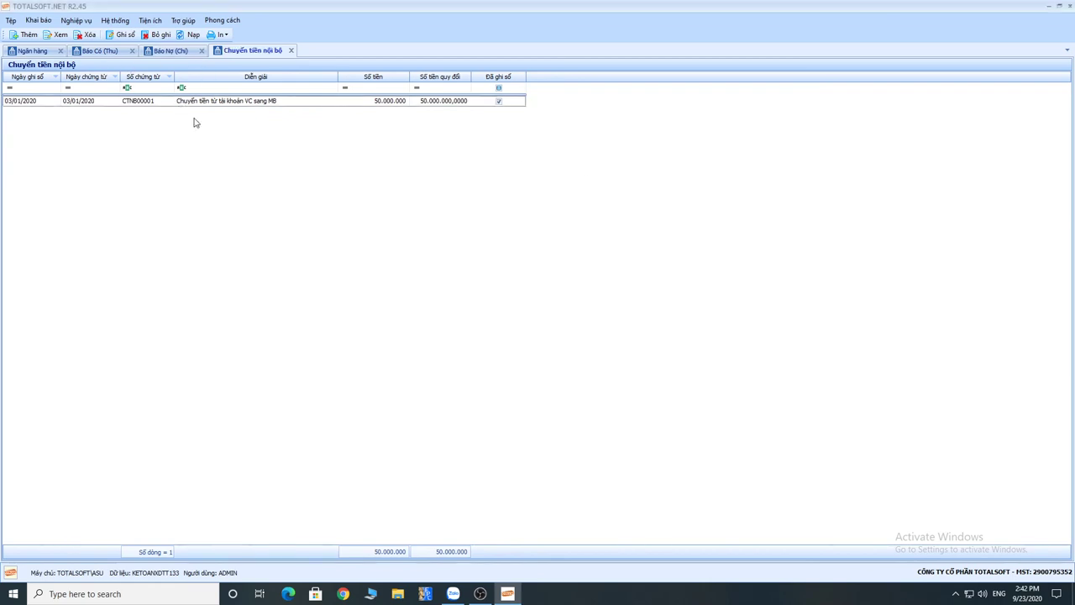
Open the S06-DNN bank deposit book (Sổ tiền gửi ngân hàng) parameters and set the reporting period to Năm nay.
left_click(35, 51)
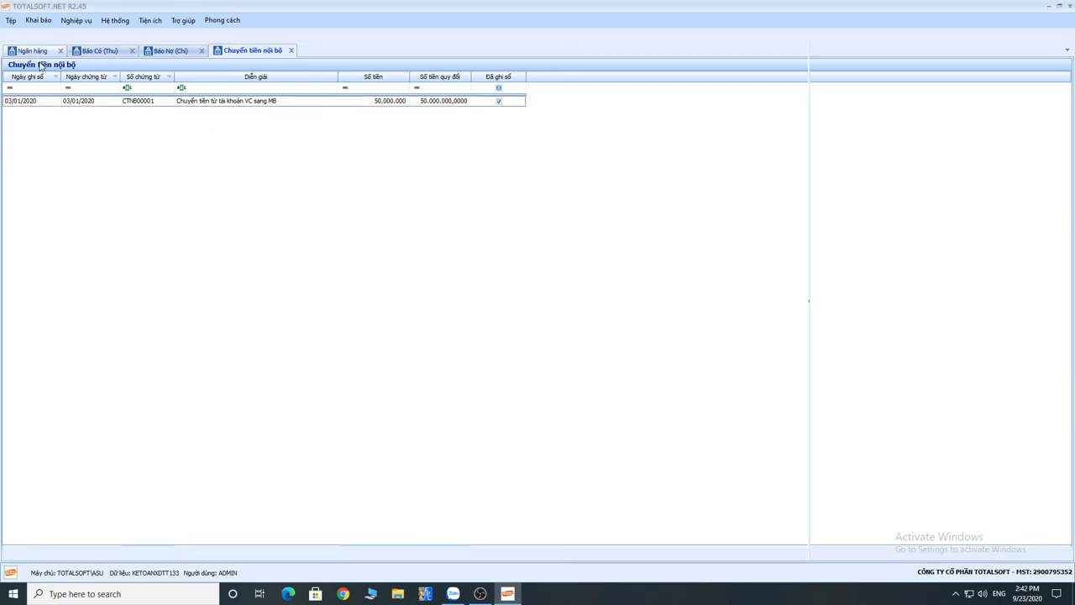
left_click(848, 50)
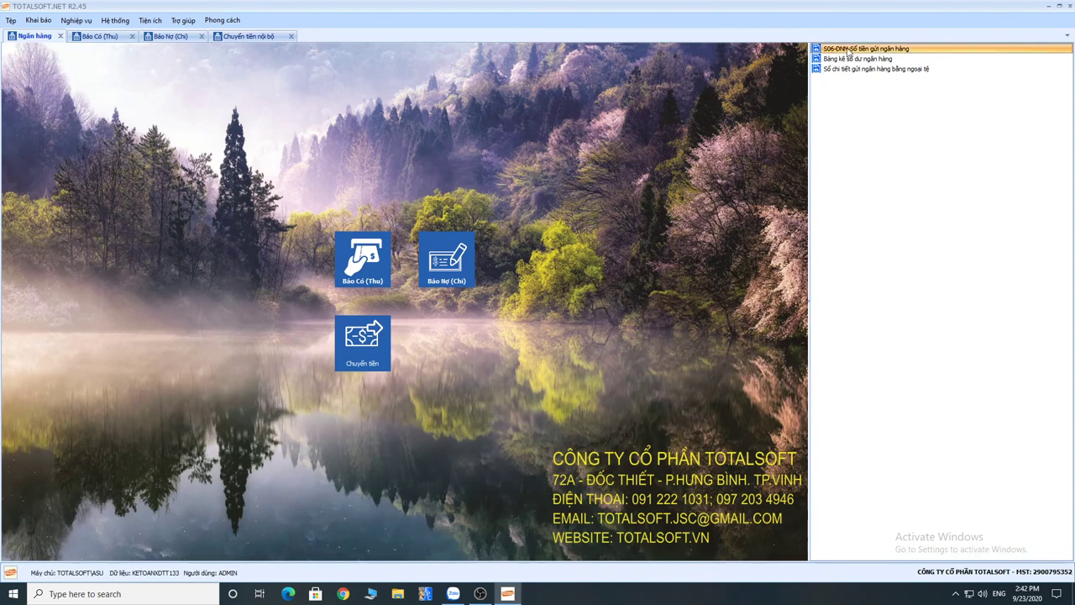
double_click(849, 51)
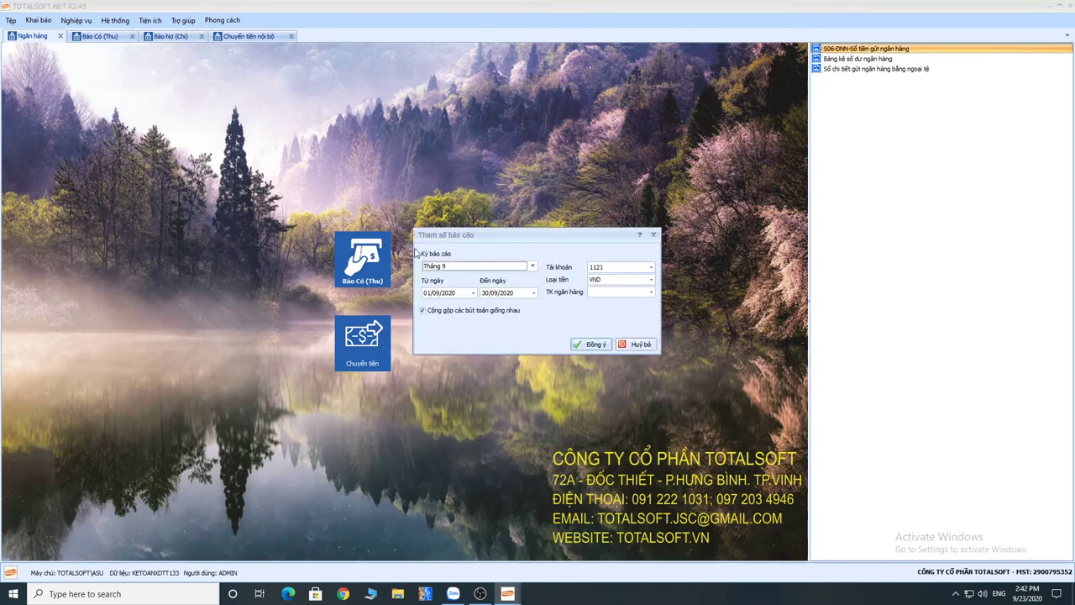
left_click(475, 267)
left_click(465, 277)
Try to run the bank deposit book without choosing a bank account.
left_click(630, 294)
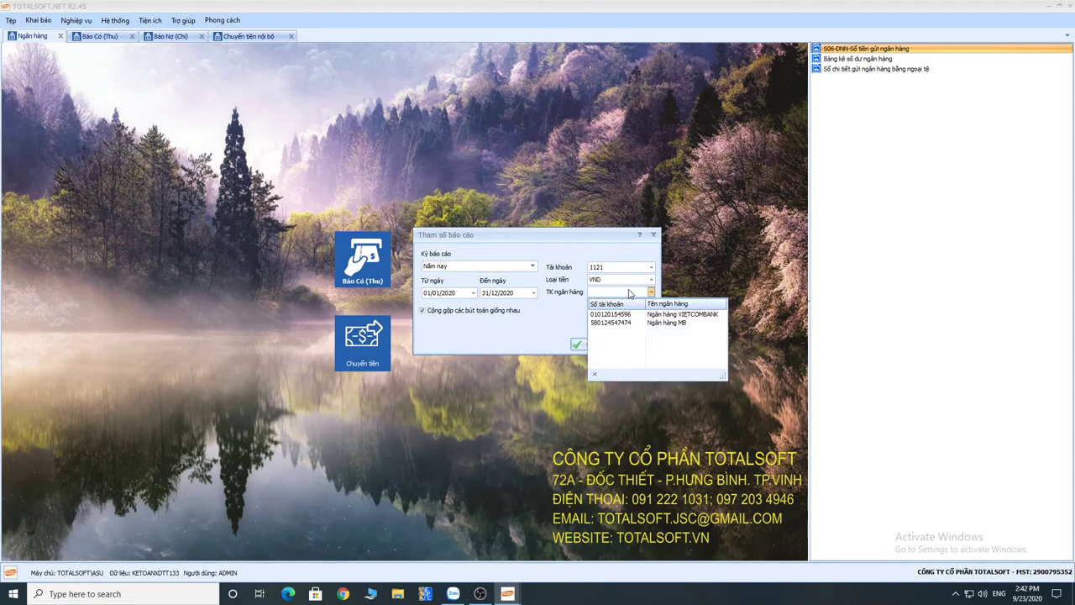
left_click(563, 279)
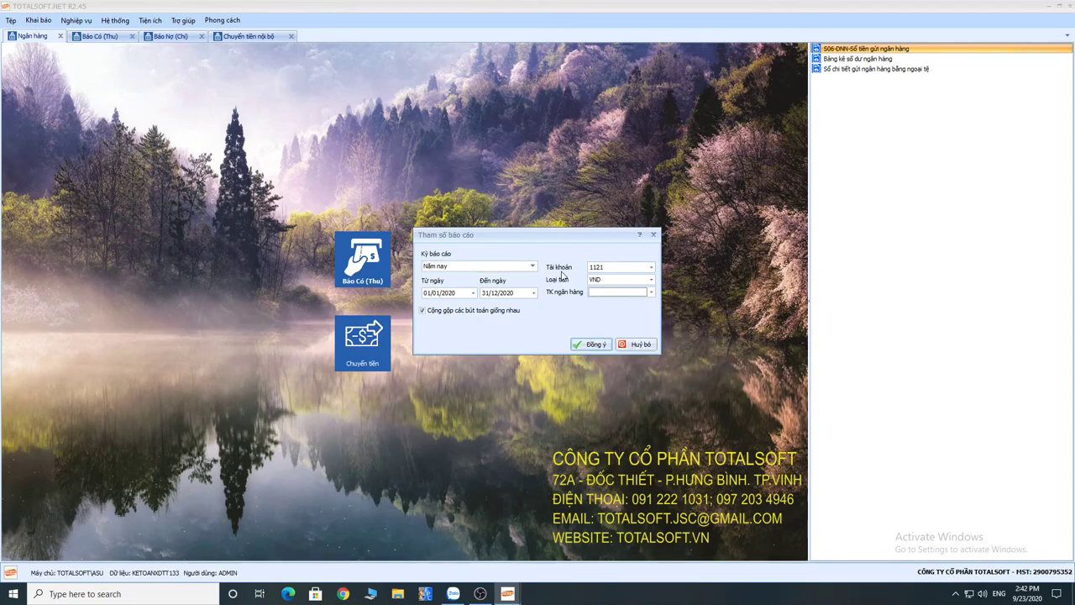
left_click(616, 294)
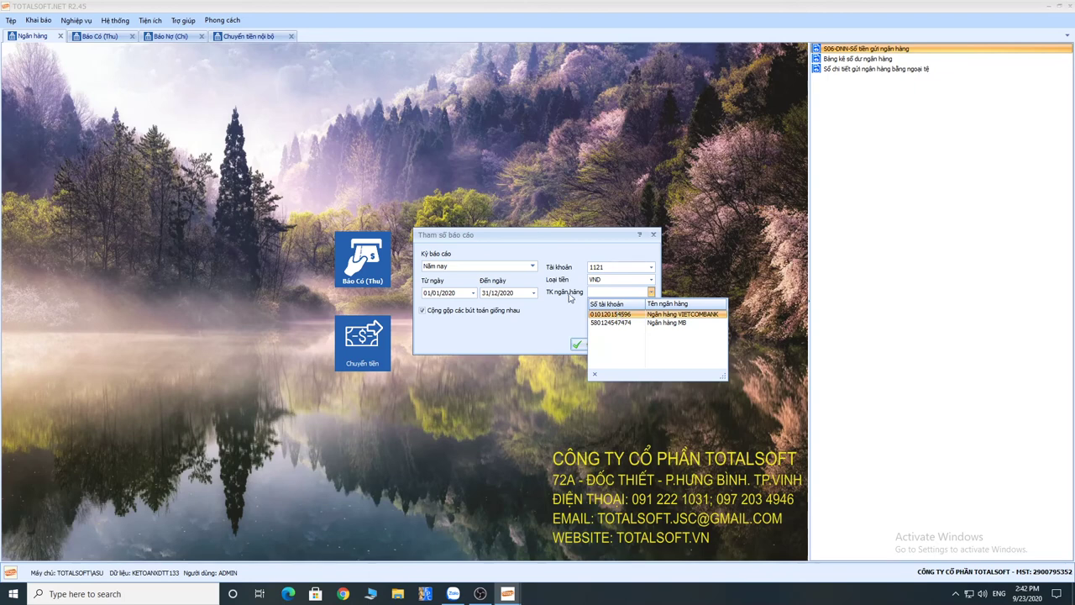
left_click(578, 345)
left_click(588, 344)
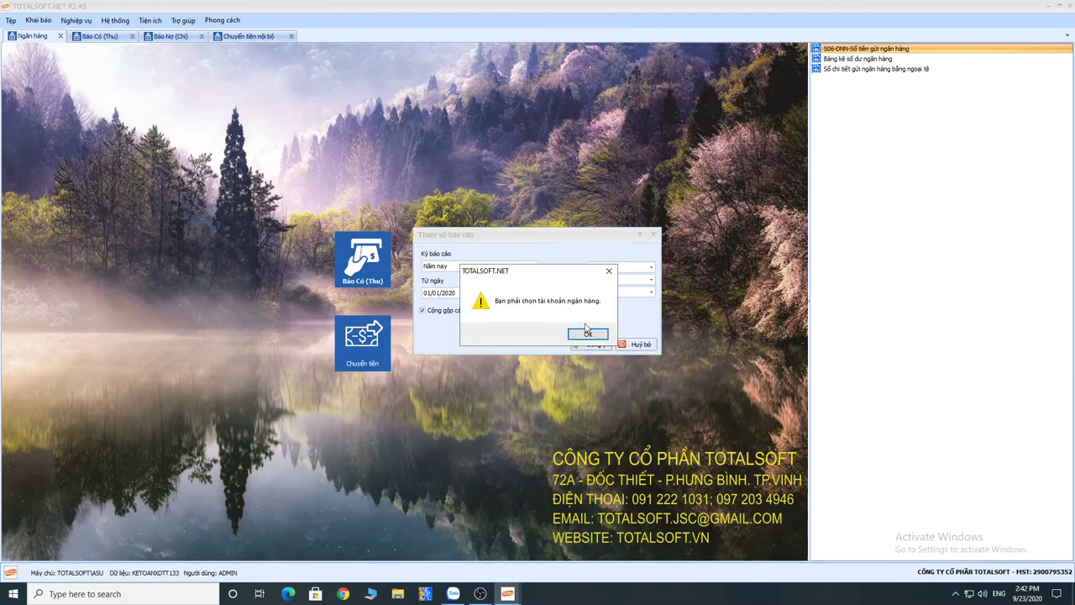
left_click(589, 334)
Choose the Ngân hàng VIETCOMBANK account and generate the bank deposit book report.
left_click(621, 291)
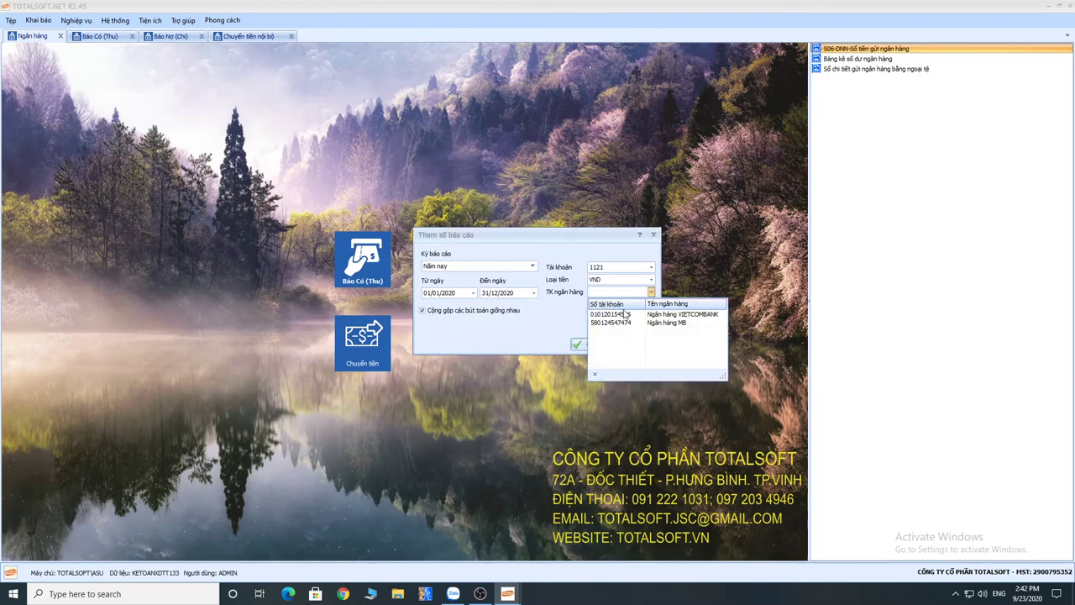
left_click(625, 316)
left_click(594, 344)
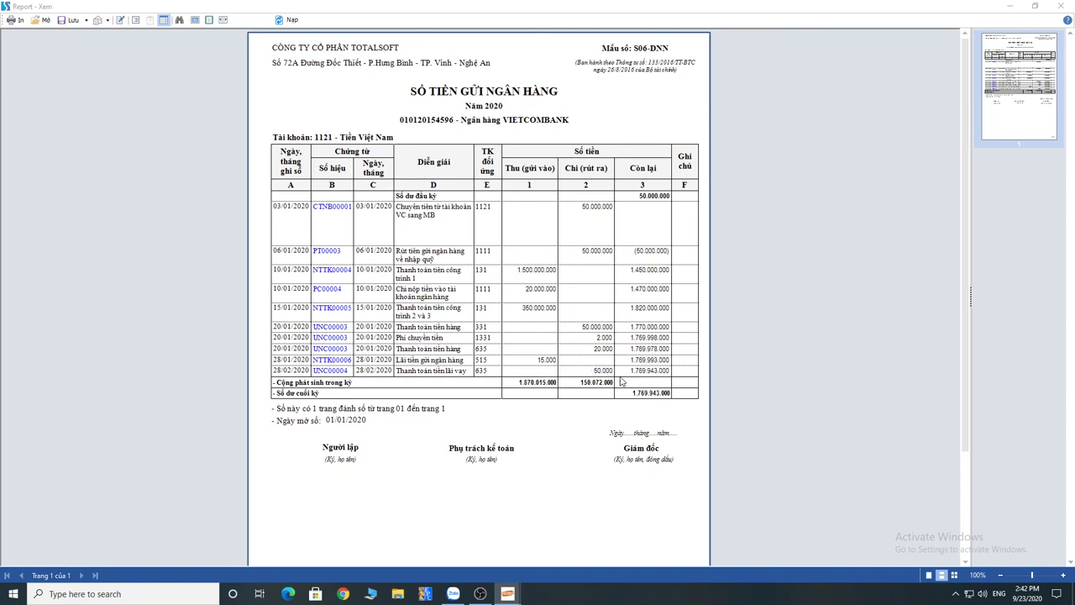
Close the open report, run the S06-DNN bank deposit book for the Ngân hàng MB account covering 2020, and close it after viewing.
left_click(1064, 8)
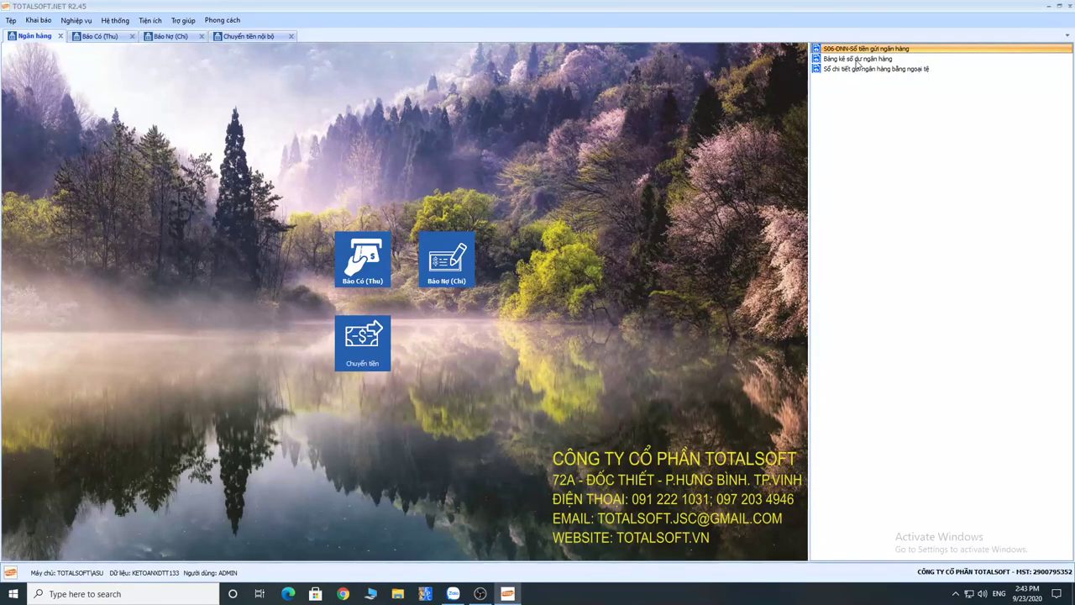
left_click(857, 64)
double_click(859, 48)
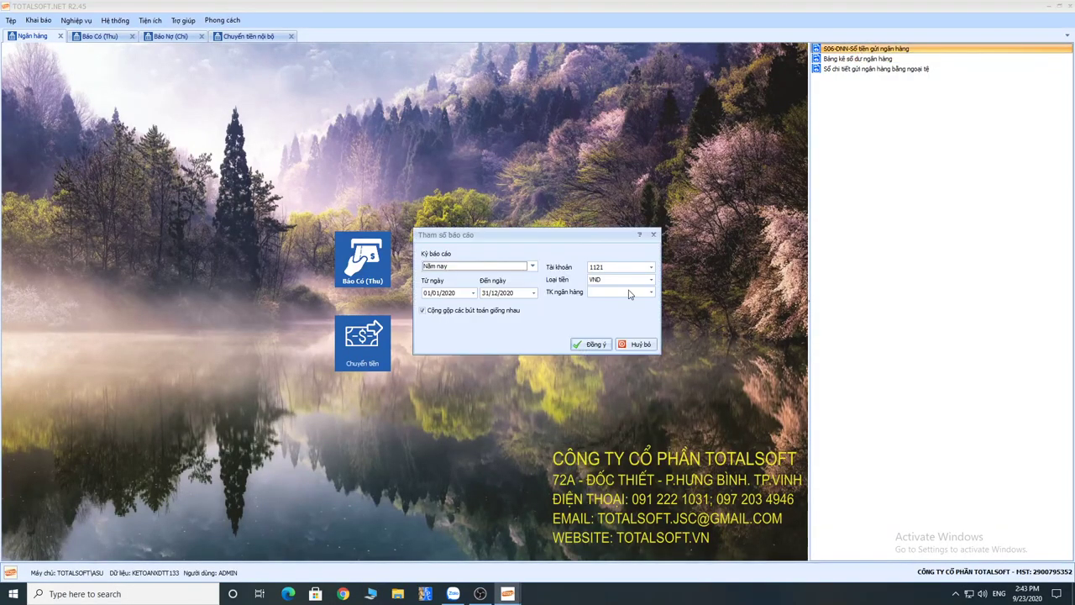
left_click(630, 292)
left_click(625, 313)
left_click(591, 344)
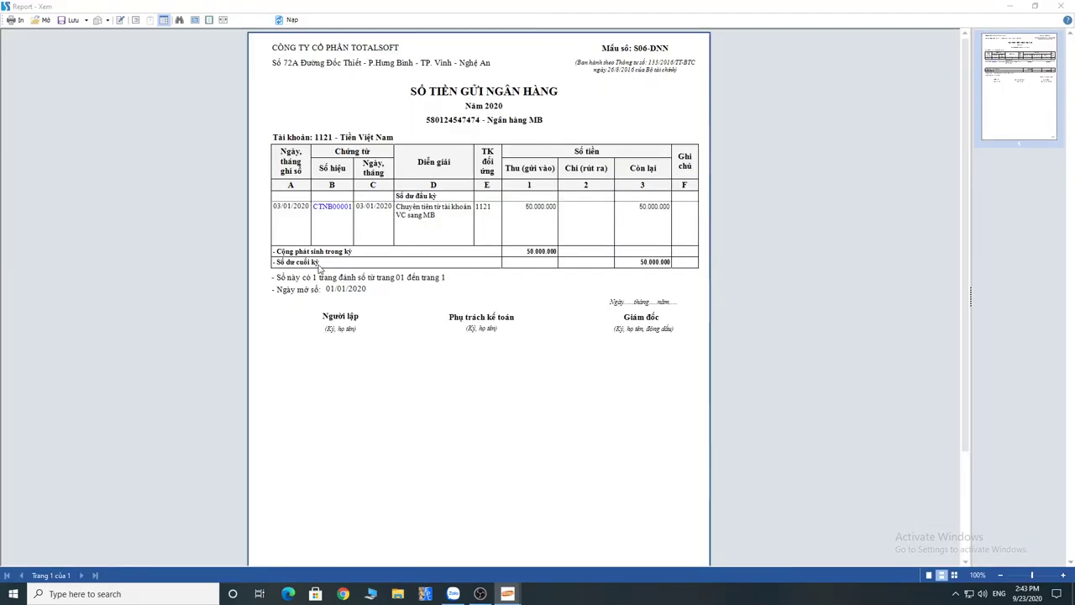
left_click(1064, 8)
Generate the bank balance list (Bảng kê số dư ngân hàng) for the year 2020, view it and close it.
left_click(854, 61)
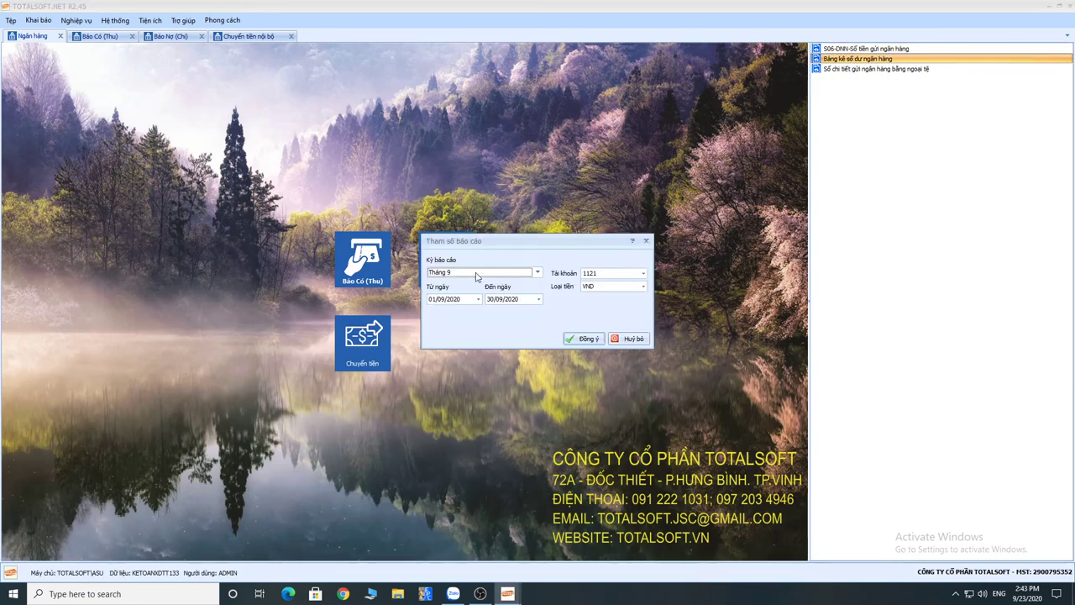
left_click(476, 273)
left_click(471, 286)
left_click(579, 338)
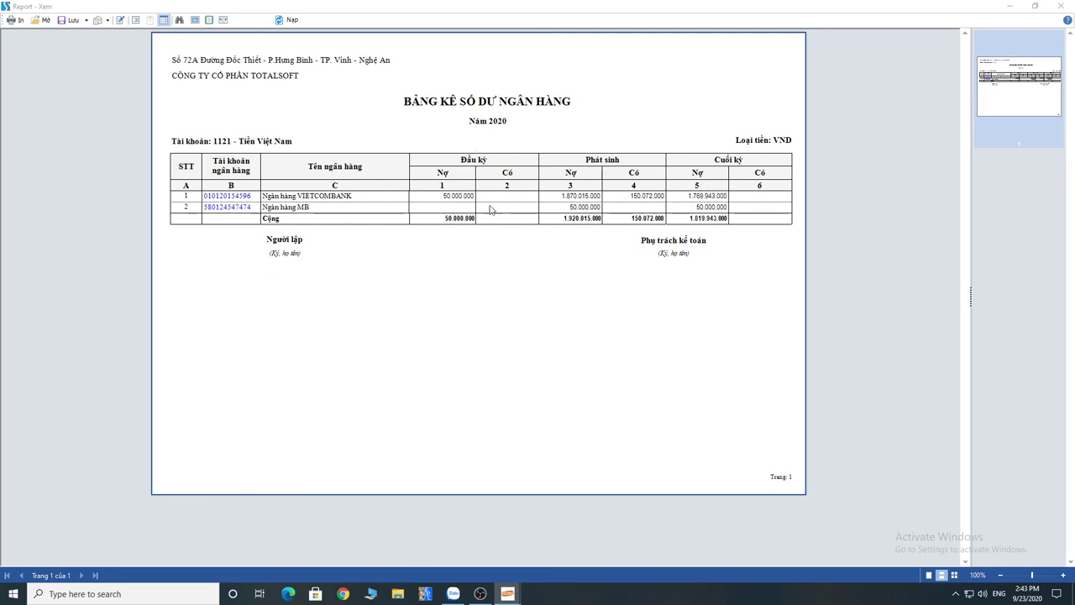
left_click(1062, 7)
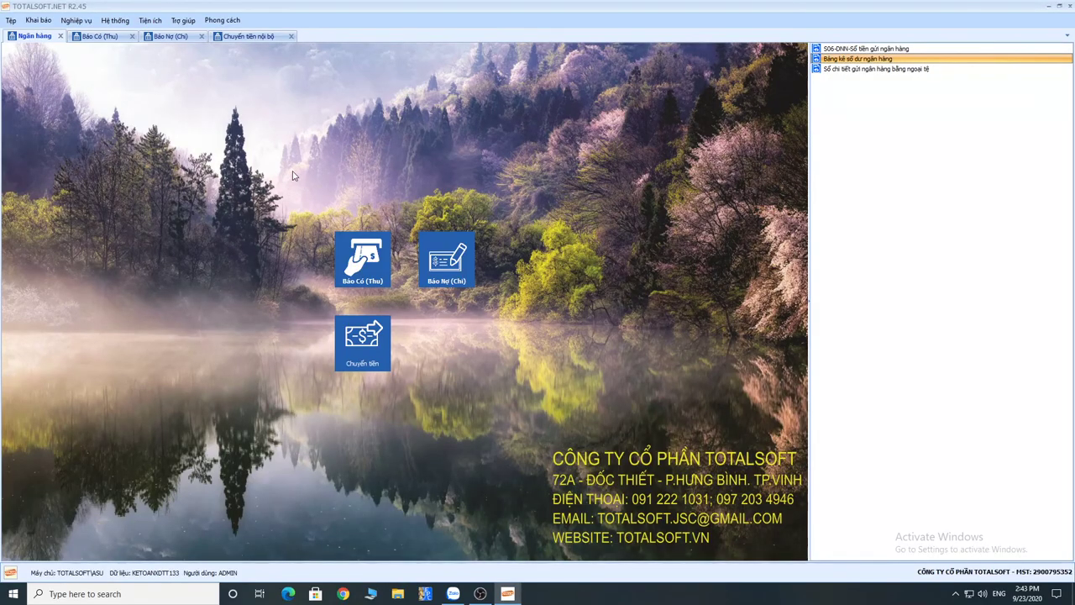